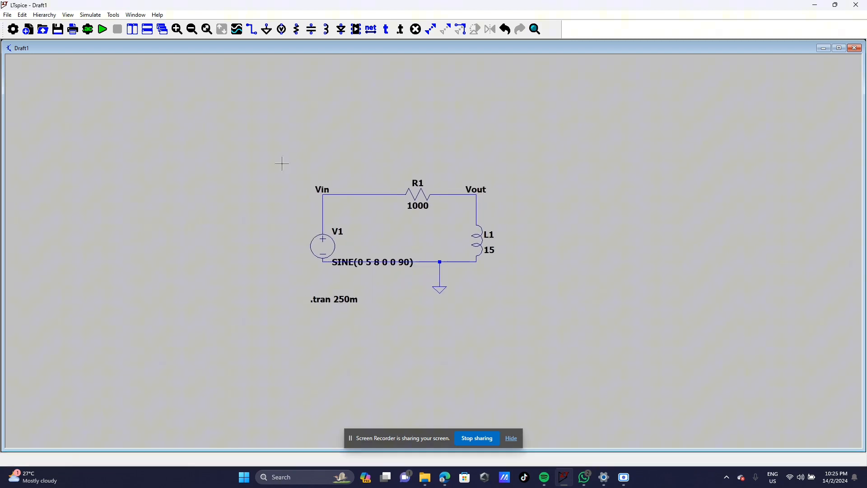
Step: With the Cut tool, delete resistor R1, inductor L1, the Vout label and their wires
{"action": "right_click", "coordinate": [391, 227]}
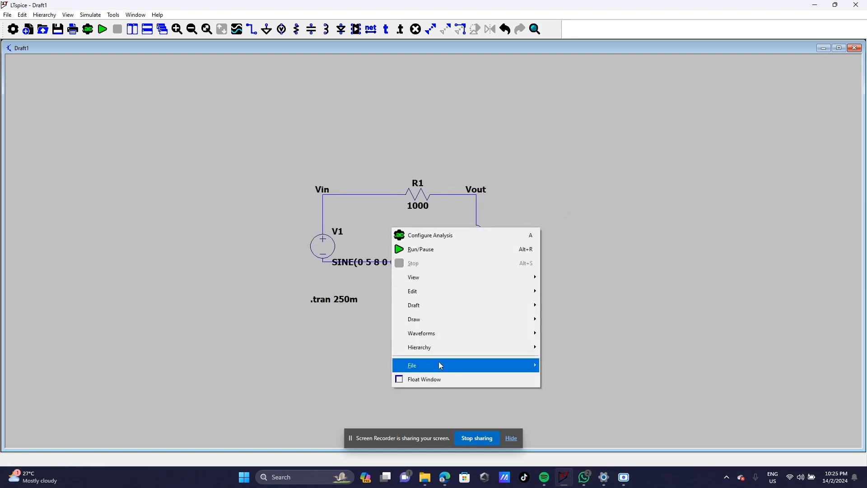
{"action": "left_click", "coordinate": [349, 263]}
{"action": "left_click_drag", "start_coordinate": [304, 180], "coordinate": [235, 156]}
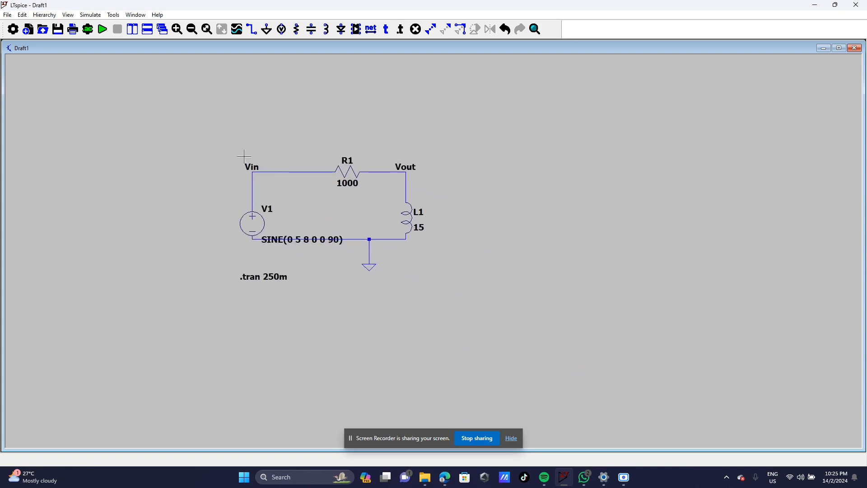
{"action": "left_click", "coordinate": [416, 29]}
{"action": "left_click", "coordinate": [347, 172]}
{"action": "left_click", "coordinate": [406, 185]}
{"action": "left_click", "coordinate": [391, 172]}
{"action": "left_click", "coordinate": [406, 210]}
{"action": "left_click", "coordinate": [405, 171]}
Step: Delete the Vin label, source V1, the .tran 250m directive and the remaining bottom and ground wires
{"action": "left_click", "coordinate": [296, 171]}
{"action": "left_click", "coordinate": [251, 169]}
{"action": "left_click", "coordinate": [252, 190]}
{"action": "left_click", "coordinate": [253, 222]}
{"action": "left_click", "coordinate": [268, 240]}
{"action": "left_click", "coordinate": [264, 277]}
{"action": "left_click", "coordinate": [383, 243]}
{"action": "left_click", "coordinate": [368, 256]}
Step: Delete the ground symbol and the last leftover wire to empty the schematic
{"action": "left_click", "coordinate": [368, 267]}
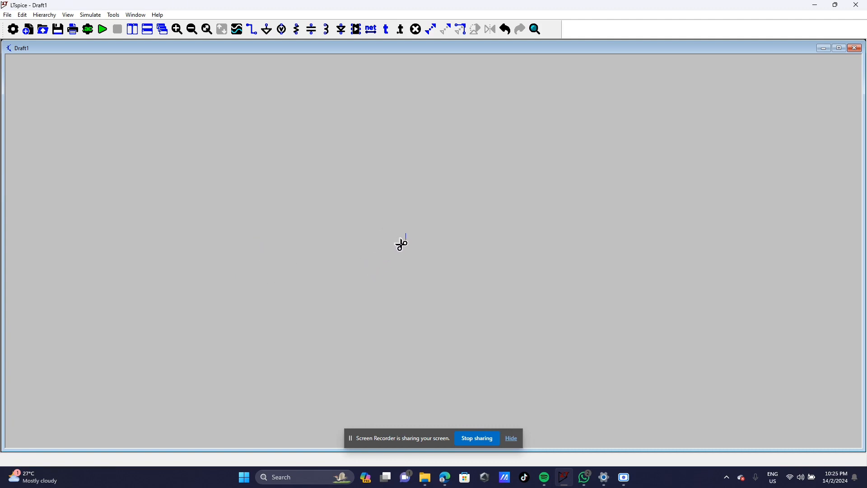
{"action": "left_click", "coordinate": [405, 237]}
{"action": "key", "text": "Escape"}
Step: Place voltage source V1, a horizontally rotated resistor R1 and an inductor L1, unwired
{"action": "left_click", "coordinate": [281, 29]}
{"action": "left_click", "coordinate": [226, 218]}
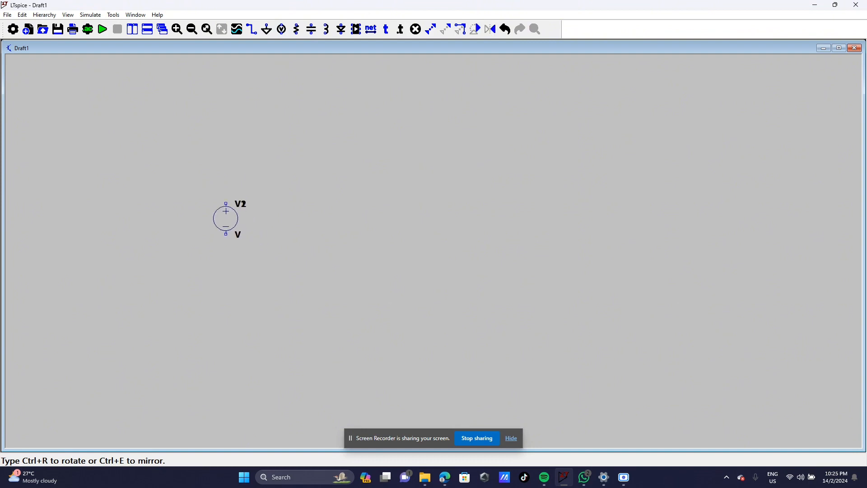
{"action": "key", "text": "Escape"}
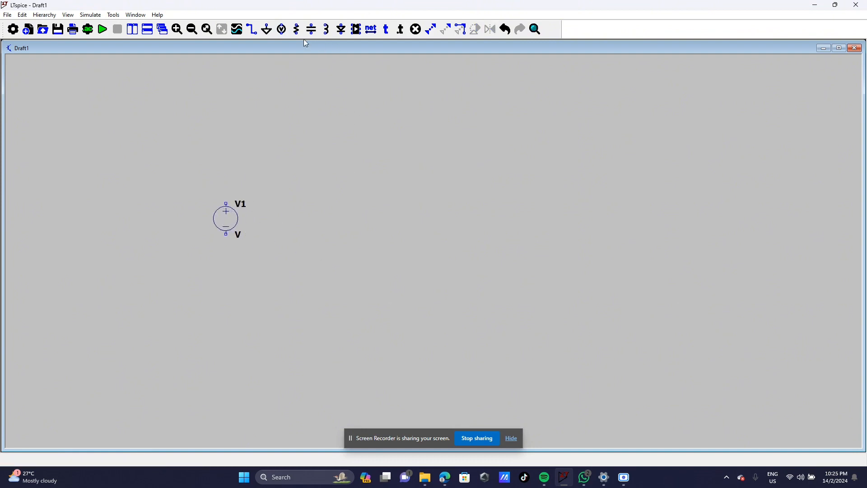
{"action": "left_click", "coordinate": [297, 30]}
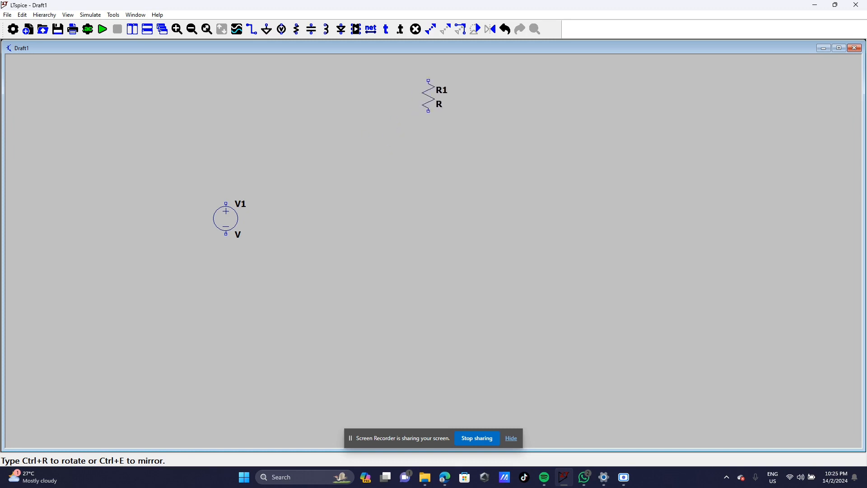
{"action": "left_click", "coordinate": [479, 32]}
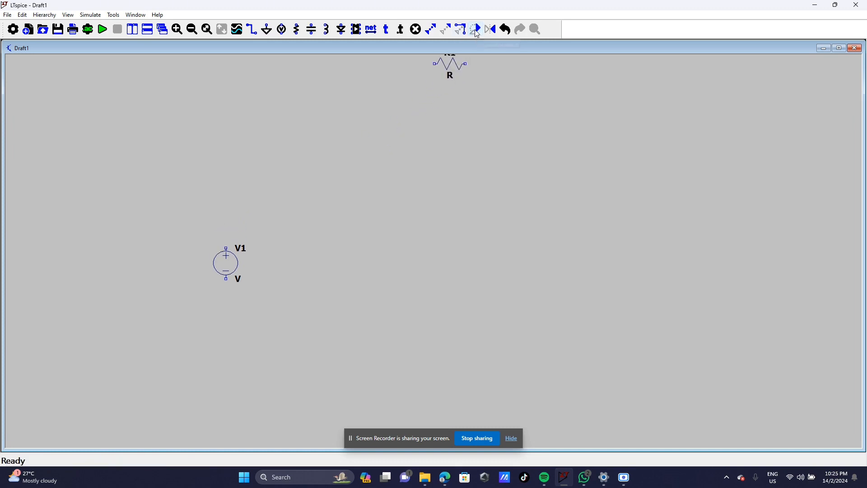
{"action": "left_click", "coordinate": [327, 233]}
{"action": "right_click", "coordinate": [429, 248]}
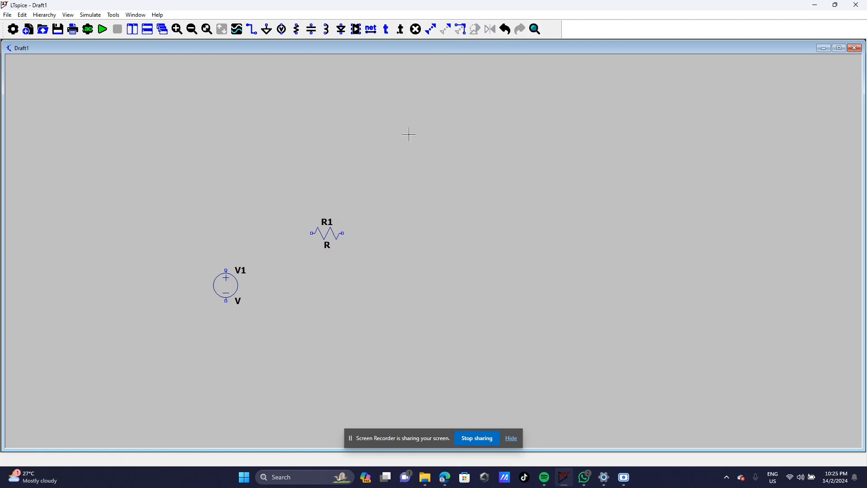
{"action": "left_click", "coordinate": [327, 31]}
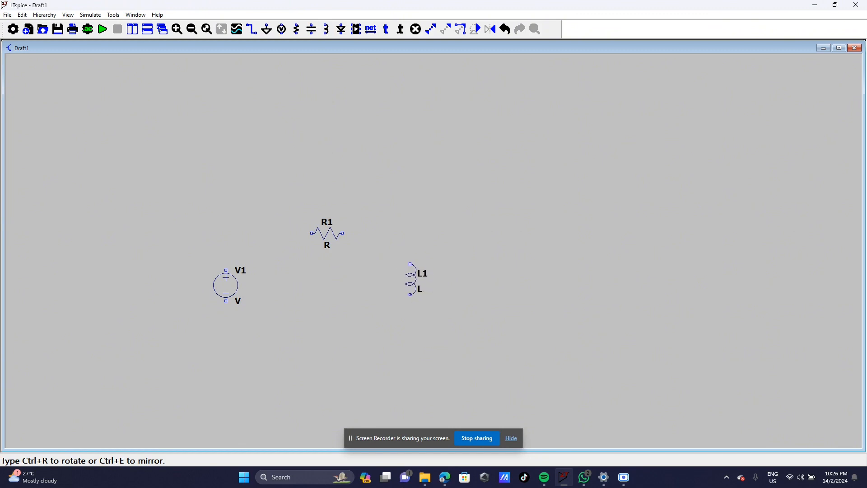
{"action": "key", "text": "Escape"}
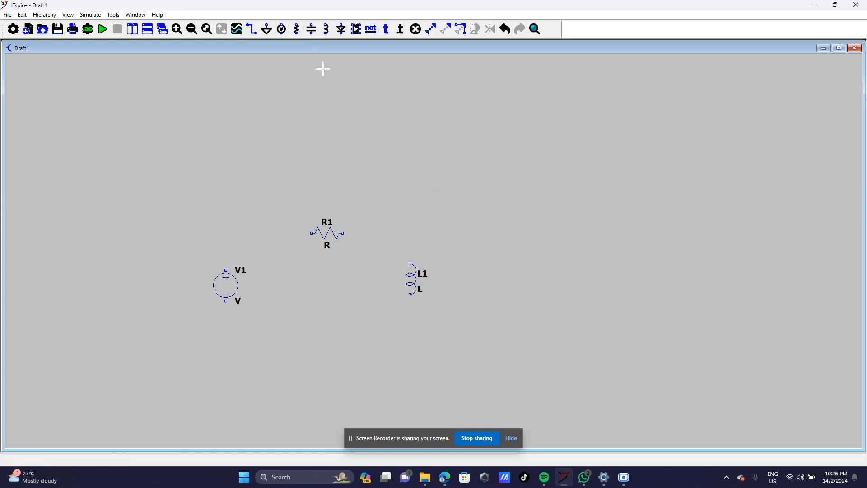
Step: Place a ground symbol below the circuit
{"action": "left_click", "coordinate": [266, 29]}
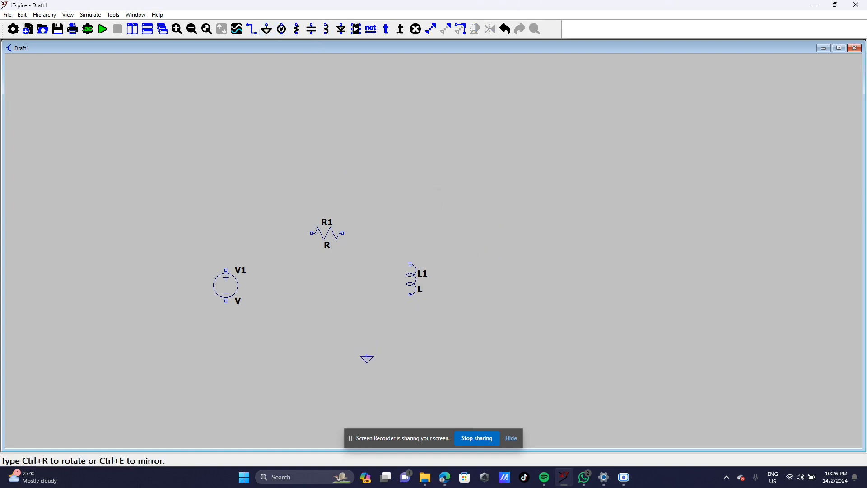
{"action": "left_click", "coordinate": [367, 356]}
{"action": "key", "text": "Escape"}
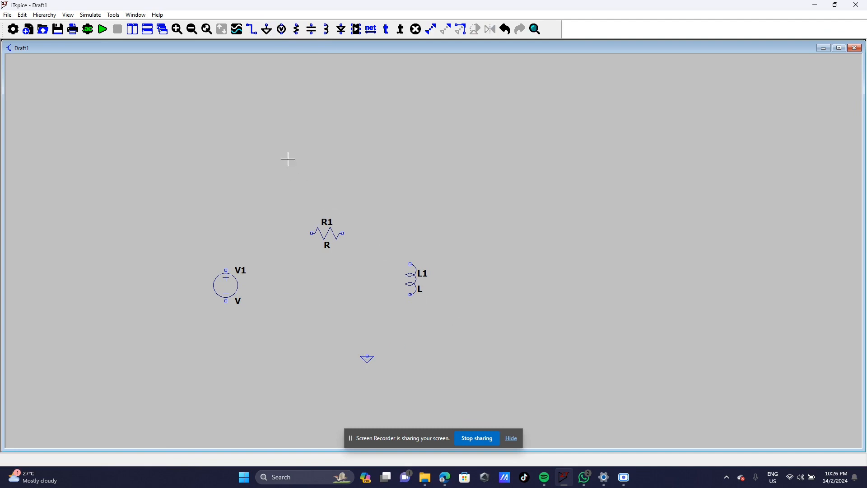
Step: Wire V1's top through R1 and down L1, returning along the bottom to V1's lower terminal
{"action": "left_click", "coordinate": [252, 29]}
{"action": "left_click", "coordinate": [410, 233]}
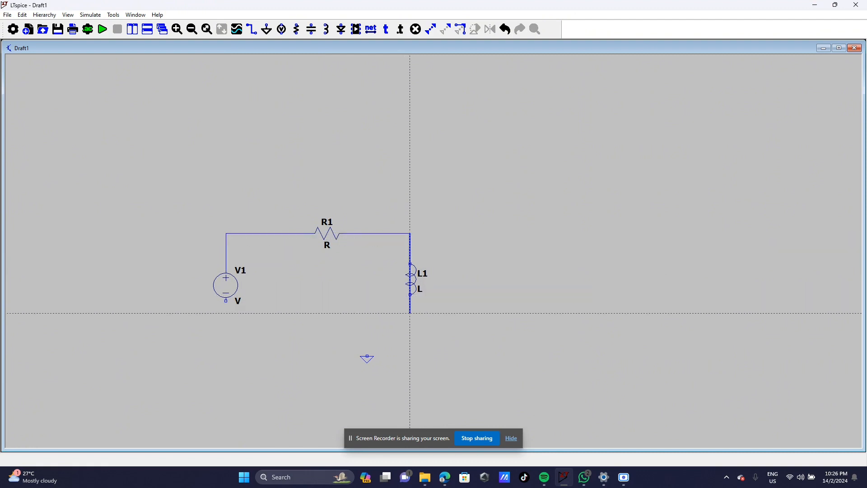
{"action": "left_click", "coordinate": [410, 331]}
{"action": "left_click", "coordinate": [226, 329]}
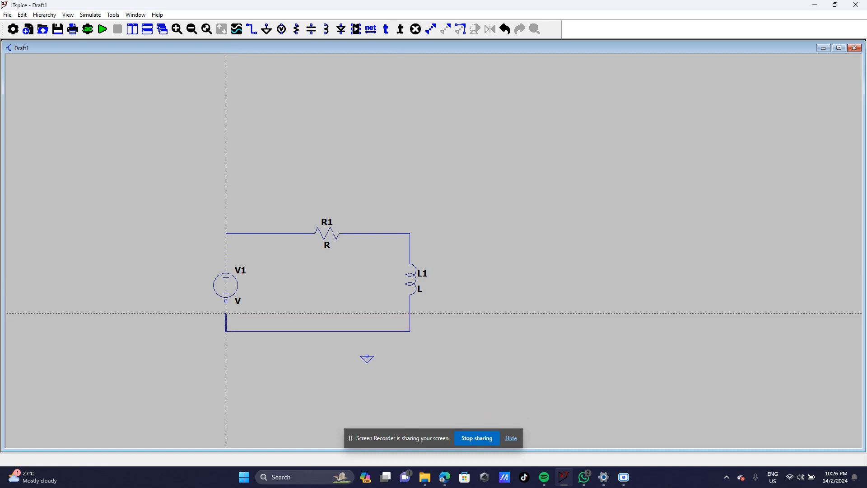
{"action": "left_click", "coordinate": [226, 299]}
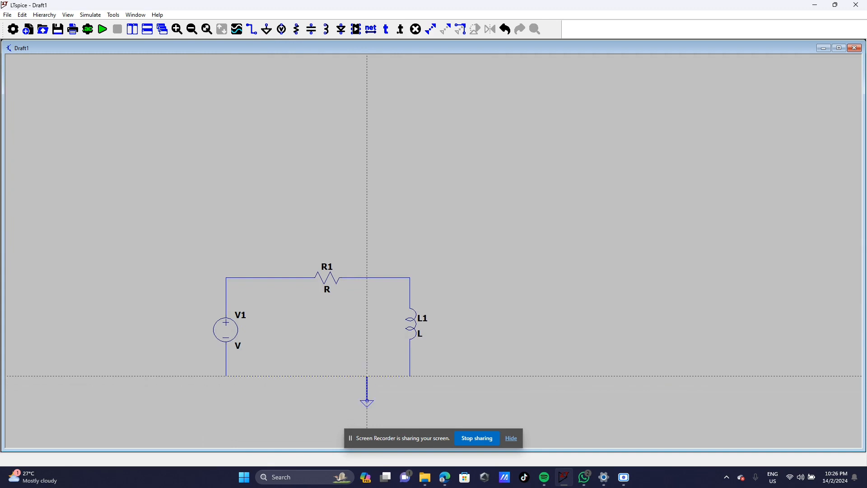
{"action": "key", "text": "Escape"}
{"action": "right_click", "coordinate": [536, 320]}
{"action": "left_click", "coordinate": [486, 347]}
{"action": "left_click_drag", "start_coordinate": [477, 354], "coordinate": [545, 275]}
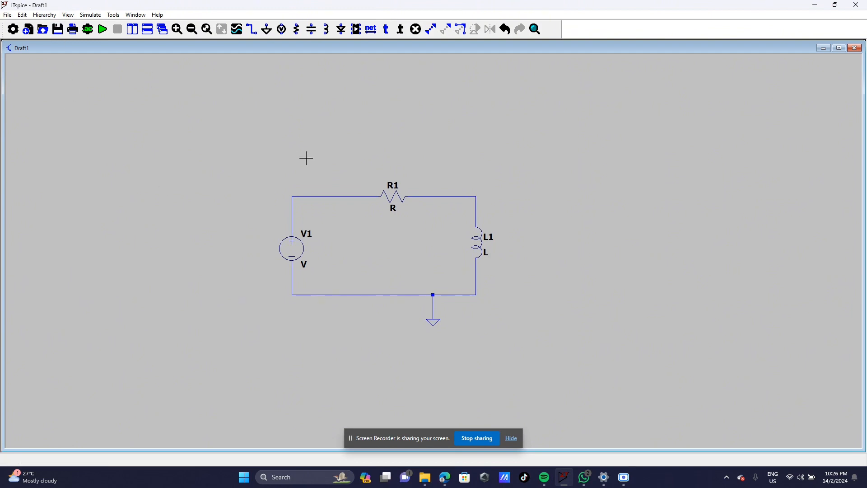
{"action": "left_click", "coordinate": [444, 476]}
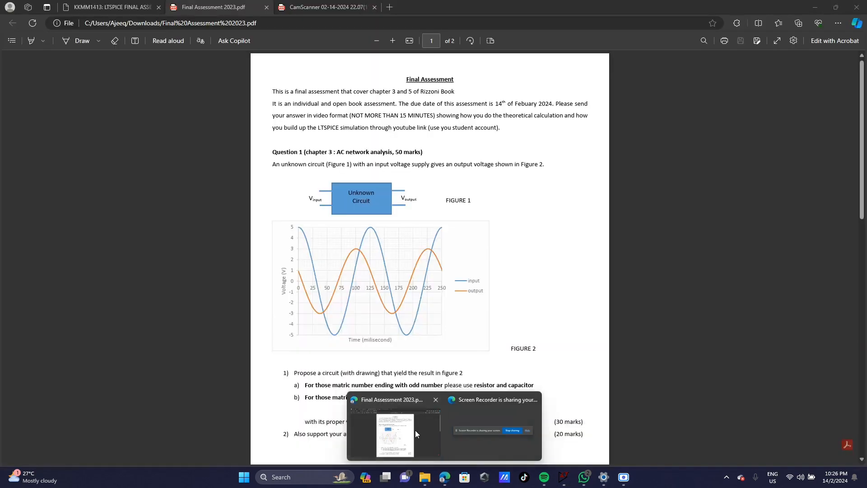
{"action": "left_click", "coordinate": [413, 431]}
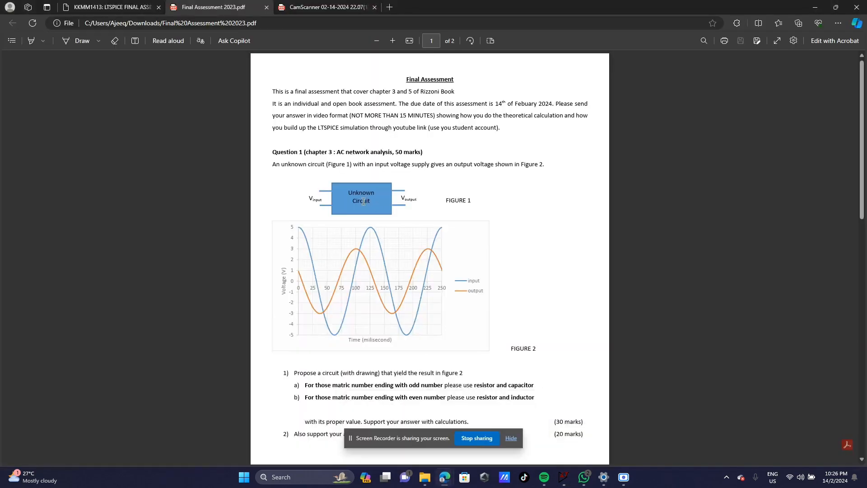
{"action": "scroll", "coordinate": [329, 282], "scroll_direction": "down", "scroll_amount": 3}
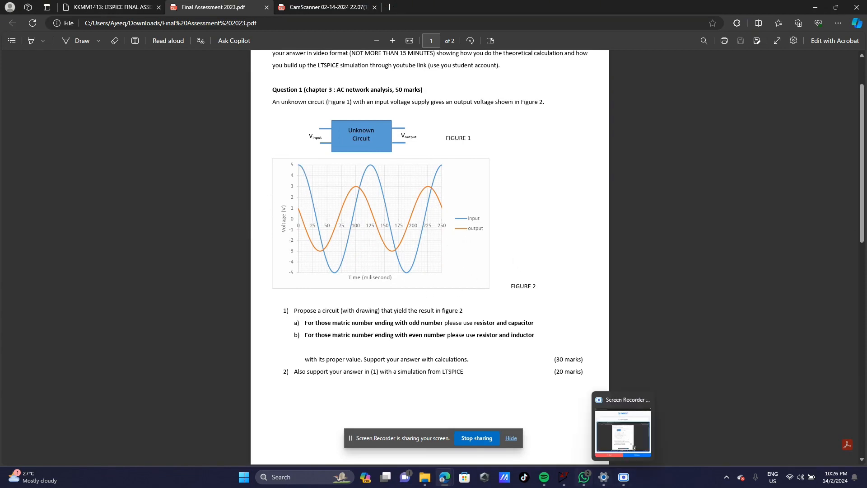
{"action": "left_click", "coordinate": [563, 477]}
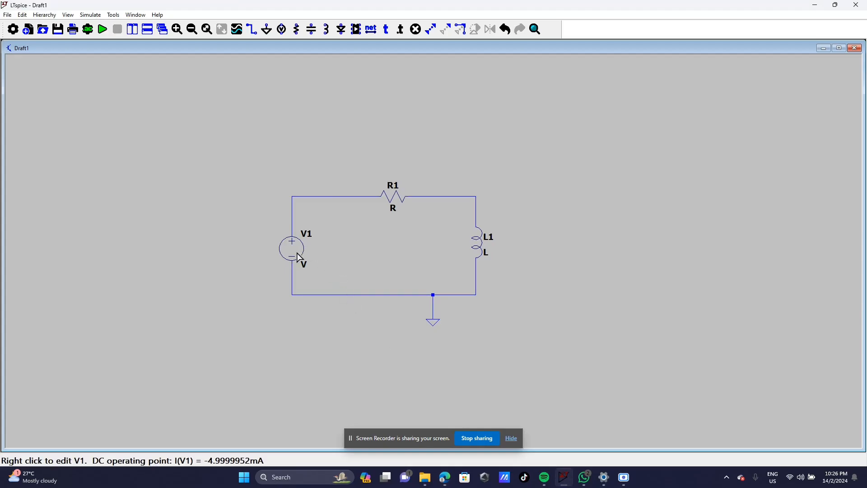
Step: Set V1 to SINE(0 5 8 0 0 90): amplitude 5 V, frequency 8 Hz, phase 90°
{"action": "right_click", "coordinate": [291, 248]}
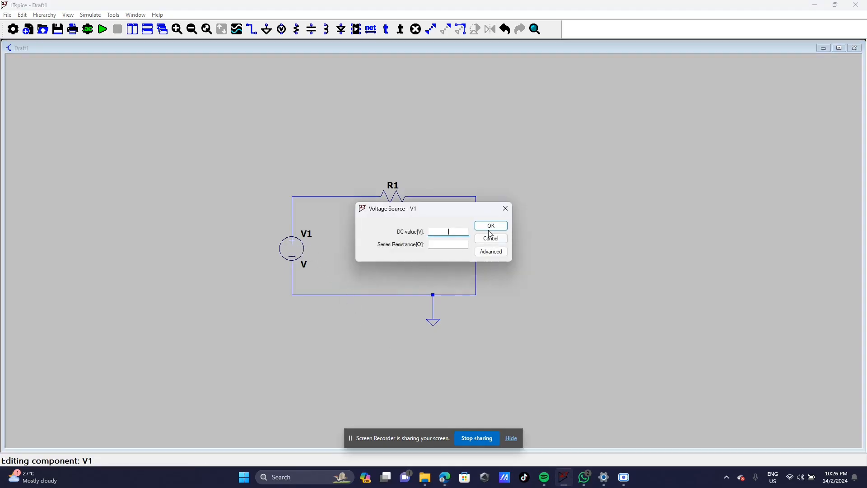
{"action": "left_click", "coordinate": [488, 250]}
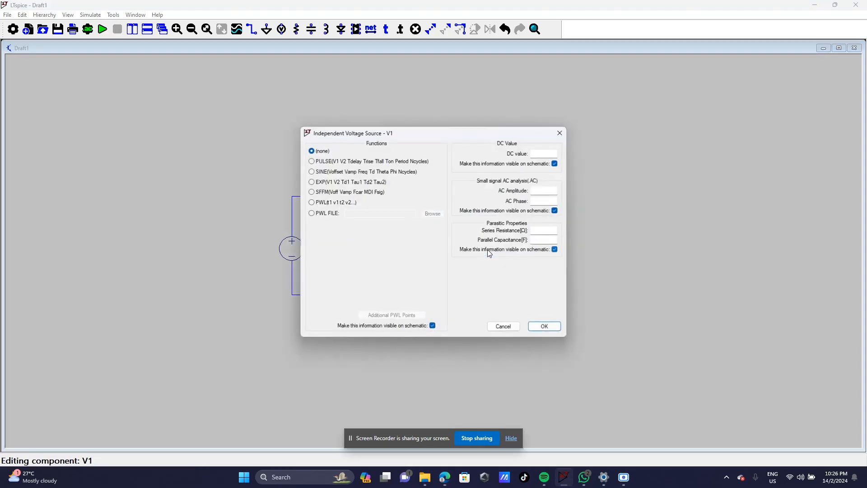
{"action": "left_click", "coordinate": [317, 172]}
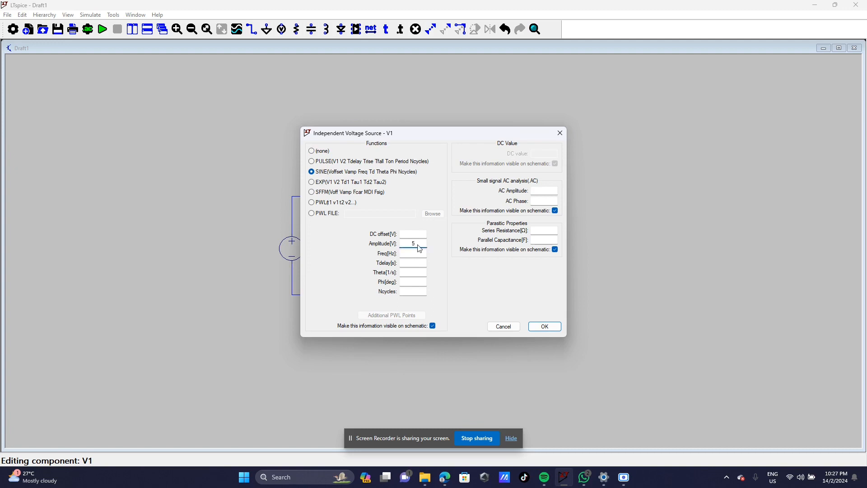
{"action": "left_click", "coordinate": [415, 254]}
{"action": "left_click", "coordinate": [418, 279]}
{"action": "type", "text": "90"}
{"action": "left_click", "coordinate": [540, 326]}
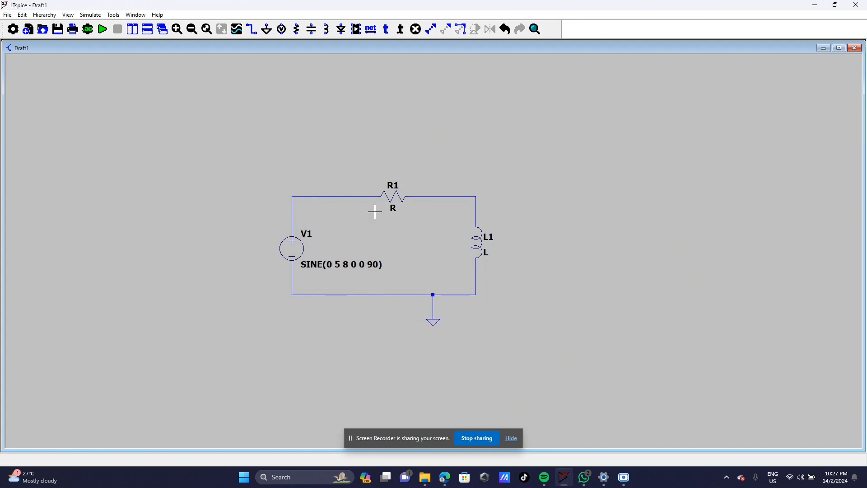
Step: Give R1 a resistance of 1000 Ω and L1 an inductance of 15 H
{"action": "right_click", "coordinate": [393, 198]}
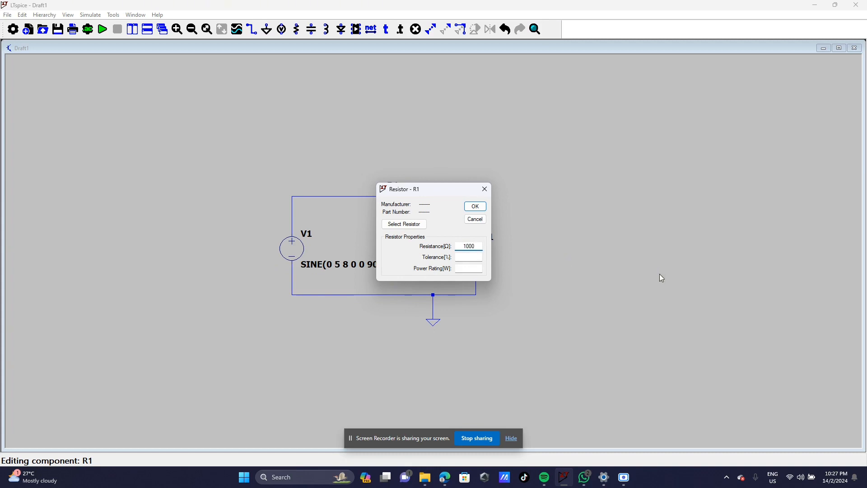
{"action": "left_click", "coordinate": [475, 206]}
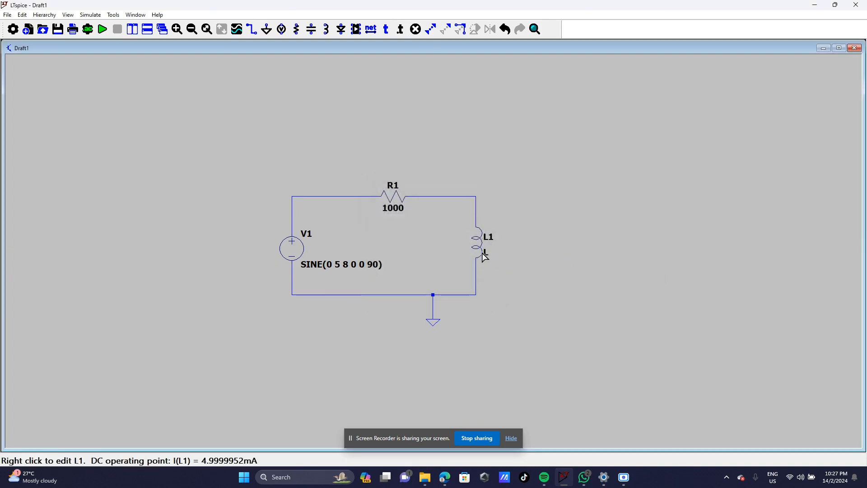
{"action": "right_click", "coordinate": [482, 251]}
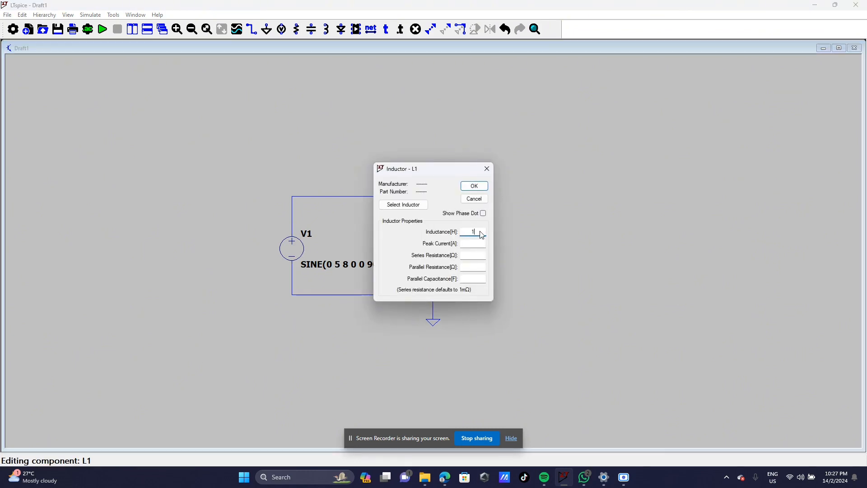
{"action": "left_click", "coordinate": [470, 185]}
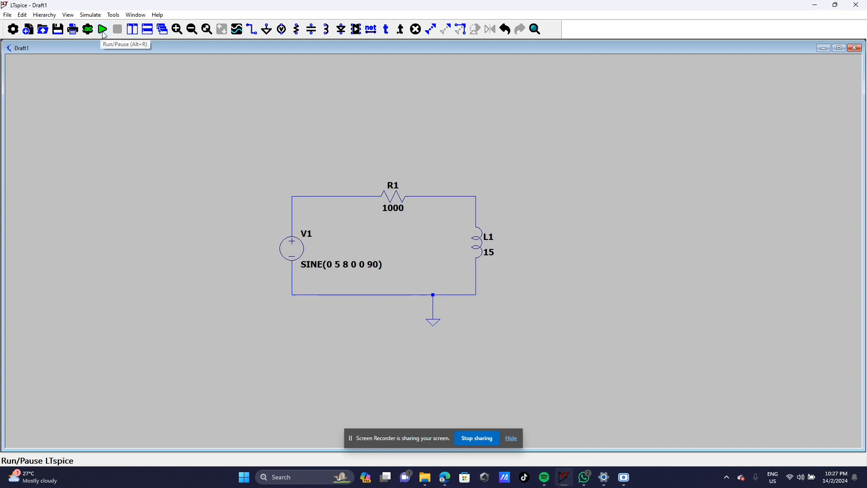
Step: Set a 250m stop time on the Transient tab and run the simulation
{"action": "left_click", "coordinate": [103, 30]}
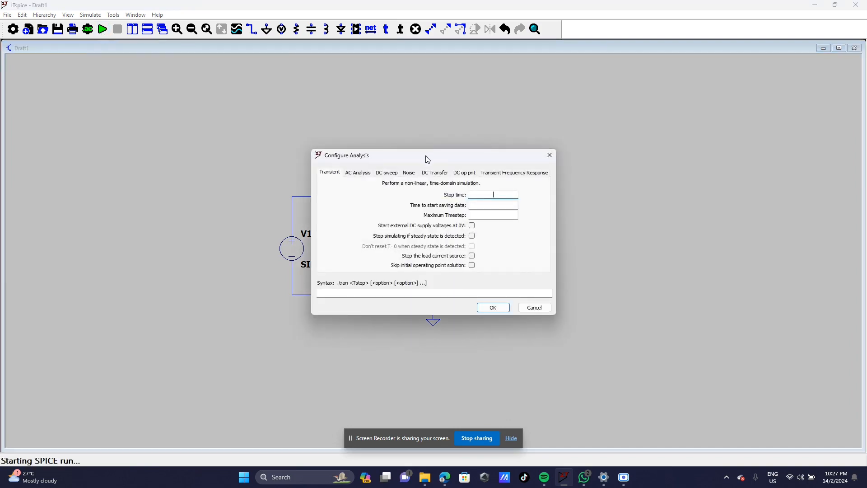
{"action": "mouse_move", "coordinate": [445, 477]}
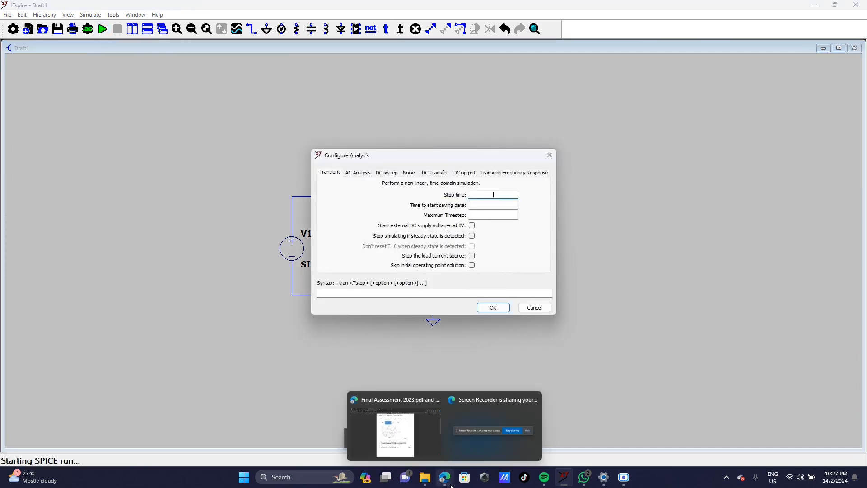
{"action": "left_click", "coordinate": [392, 428]}
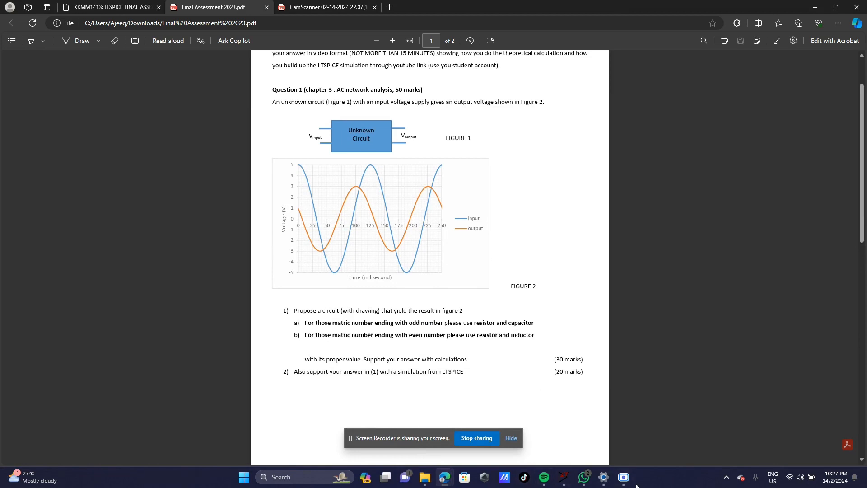
{"action": "left_click", "coordinate": [564, 477]}
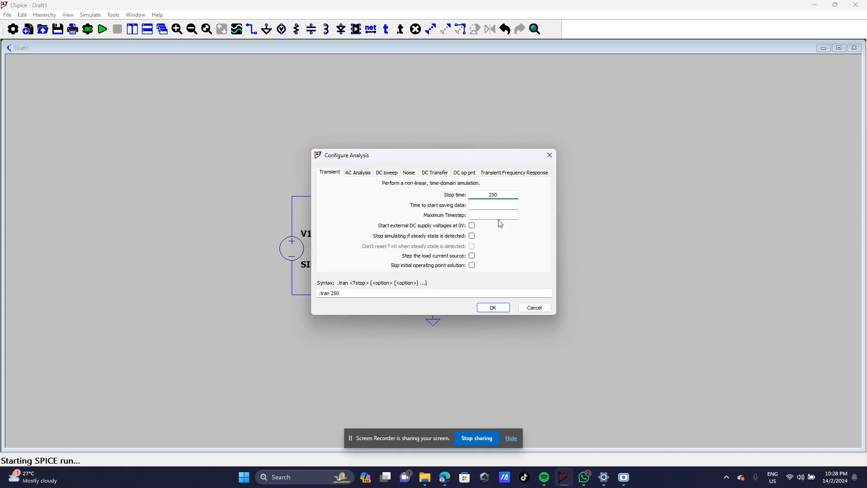
{"action": "left_click", "coordinate": [493, 308]}
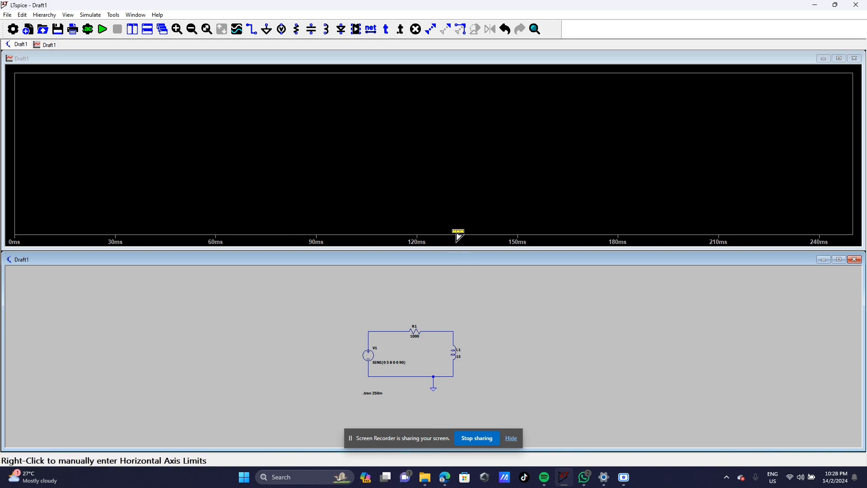
Step: Enlarge the schematic pane beneath the waveform plot and recentre the RL circuit
{"action": "left_click_drag", "start_coordinate": [456, 249], "coordinate": [445, 200]}
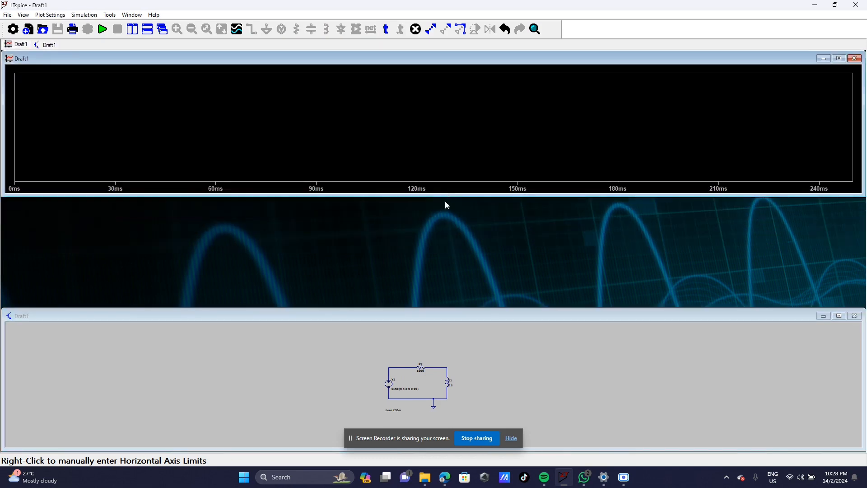
{"action": "left_click_drag", "start_coordinate": [448, 311], "coordinate": [443, 205]}
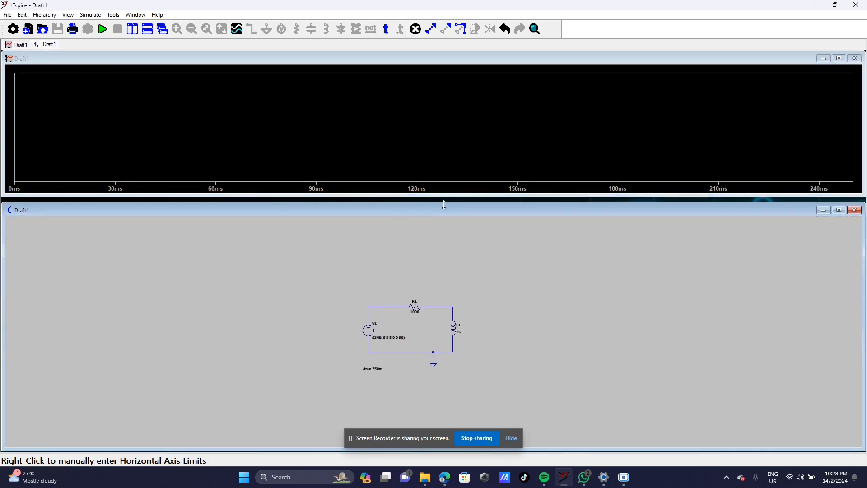
{"action": "right_click", "coordinate": [566, 329]}
{"action": "left_click", "coordinate": [618, 372]}
{"action": "left_click_drag", "start_coordinate": [619, 353], "coordinate": [607, 369]}
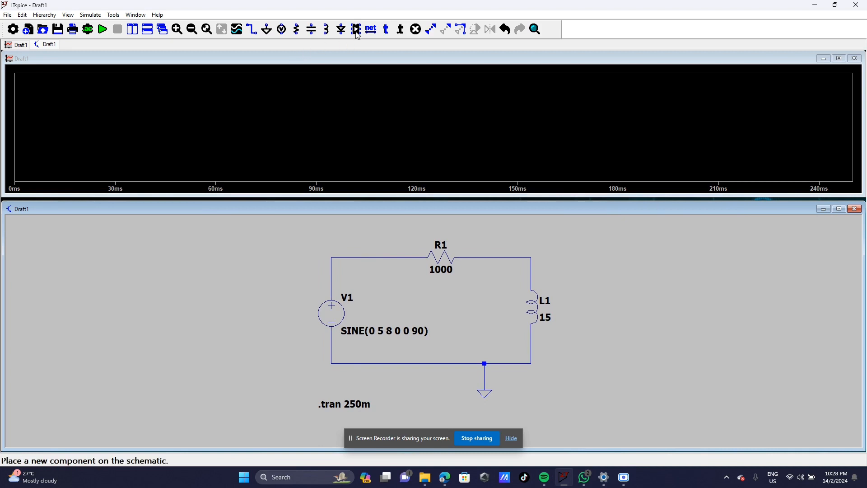
Step: Place a Vin net label on the wire above V1
{"action": "left_click", "coordinate": [371, 29]}
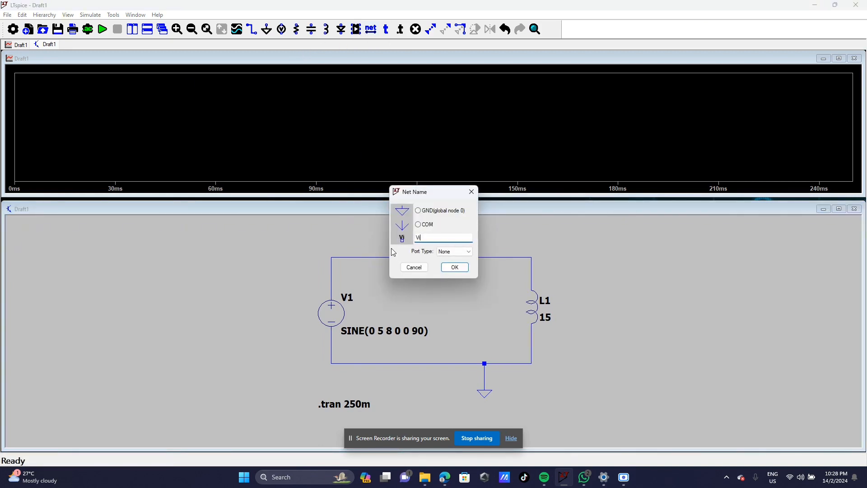
{"action": "left_click", "coordinate": [455, 266]}
{"action": "left_click", "coordinate": [331, 257]}
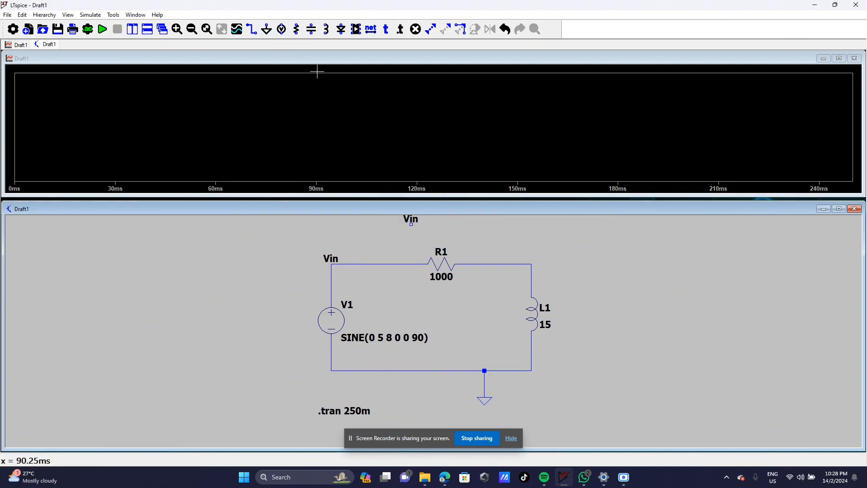
Step: Place a Vout net label at the R1–L1 junction
{"action": "left_click", "coordinate": [368, 30]}
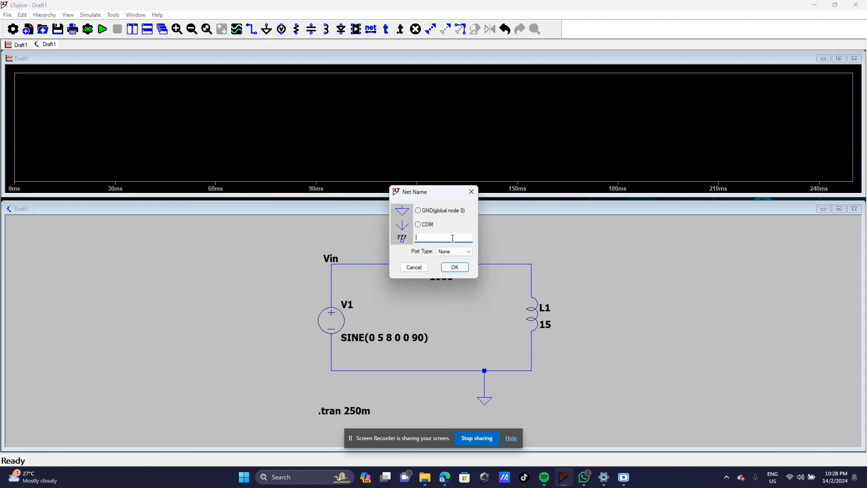
{"action": "type", "text": "Vout"}
{"action": "key", "text": "Return"}
{"action": "left_click", "coordinate": [531, 263]}
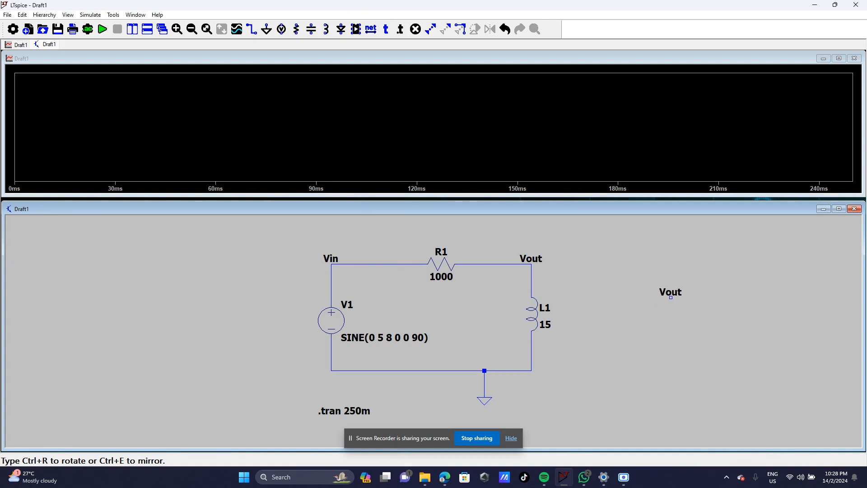
{"action": "key", "text": "Escape"}
{"action": "right_click", "coordinate": [656, 327]}
{"action": "left_click", "coordinate": [559, 394]}
{"action": "mouse_move", "coordinate": [618, 392]}
{"action": "left_mouse_down"}
{"action": "mouse_move", "coordinate": [625, 389]}
{"action": "mouse_move", "coordinate": [607, 356]}
{"action": "mouse_move", "coordinate": [607, 382]}
{"action": "left_mouse_up"}
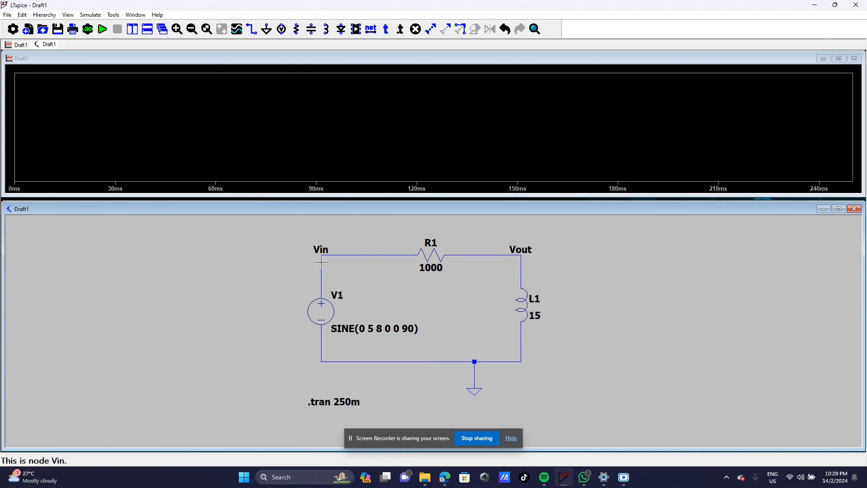
Step: Rerun the simulation and plot V(vin) and V(vout) on the waveform
{"action": "left_click", "coordinate": [102, 30]}
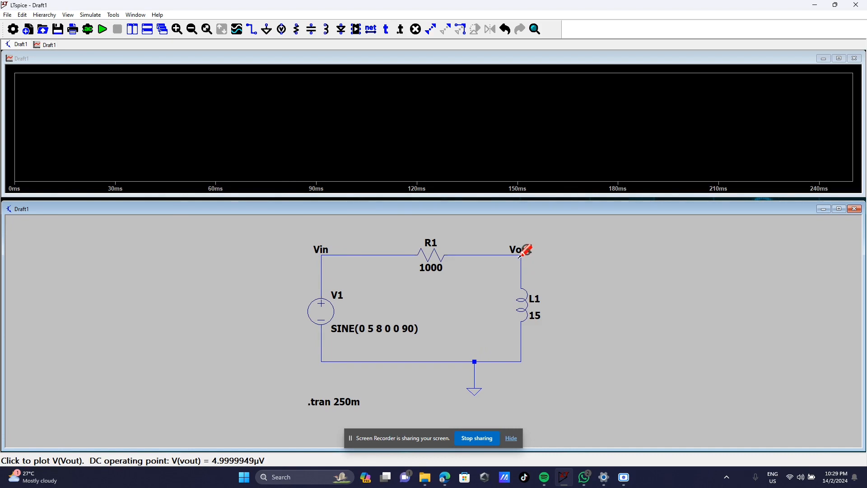
{"action": "left_click", "coordinate": [324, 253]}
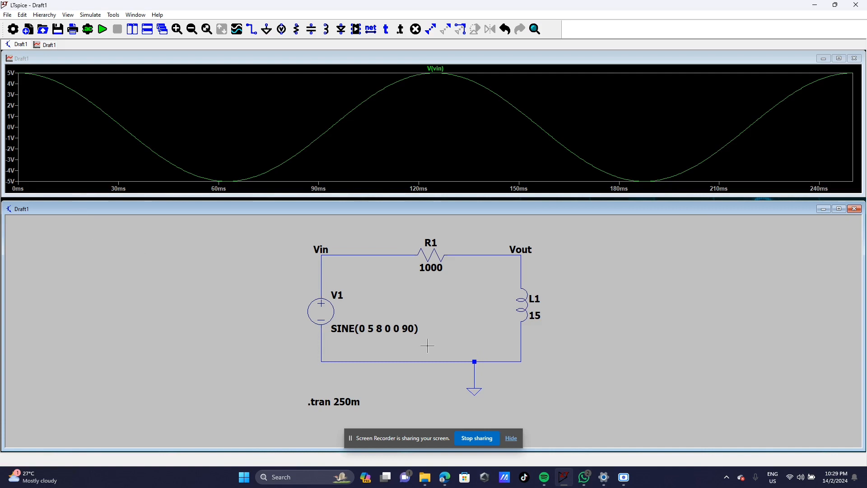
{"action": "left_click", "coordinate": [522, 255]}
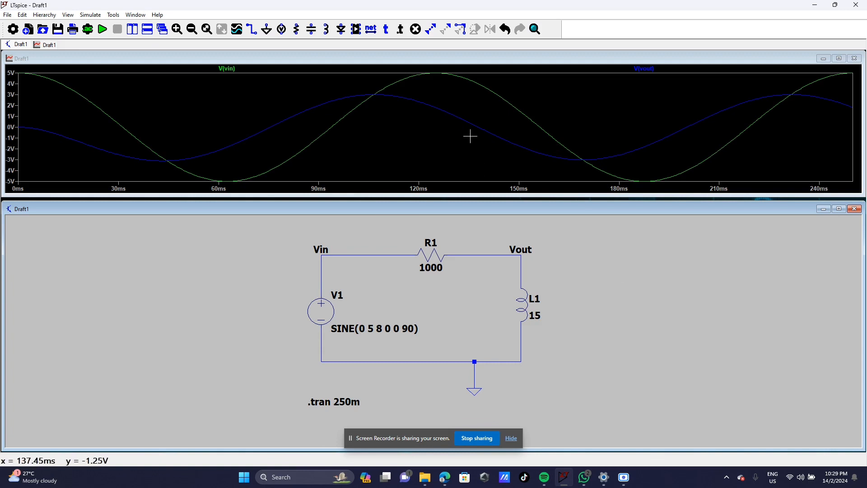
Step: Shrink the schematic window so the waveform plot fills the freed space
{"action": "left_click_drag", "start_coordinate": [435, 200], "coordinate": [432, 250]}
{"action": "left_click_drag", "start_coordinate": [440, 195], "coordinate": [440, 247]}
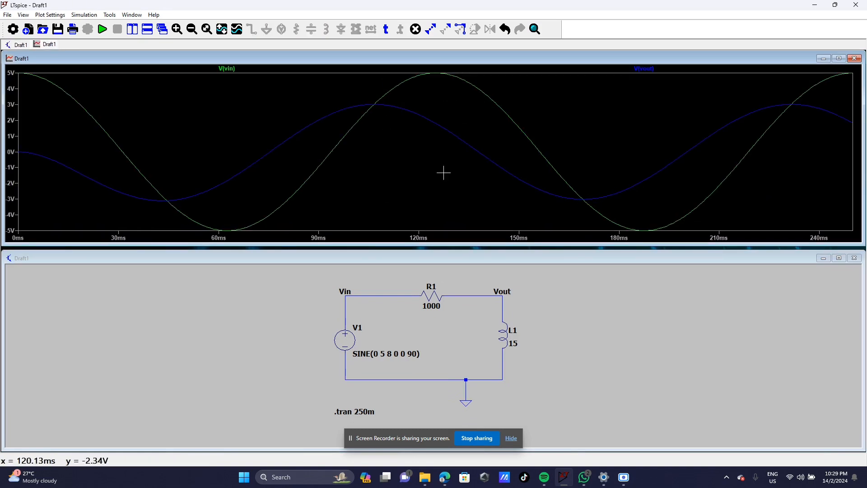
{"action": "left_click", "coordinate": [445, 476]}
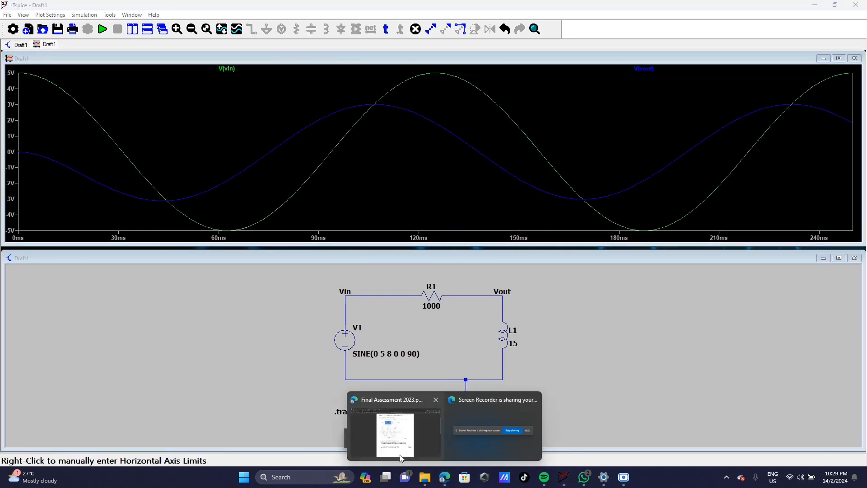
{"action": "left_click", "coordinate": [412, 459]}
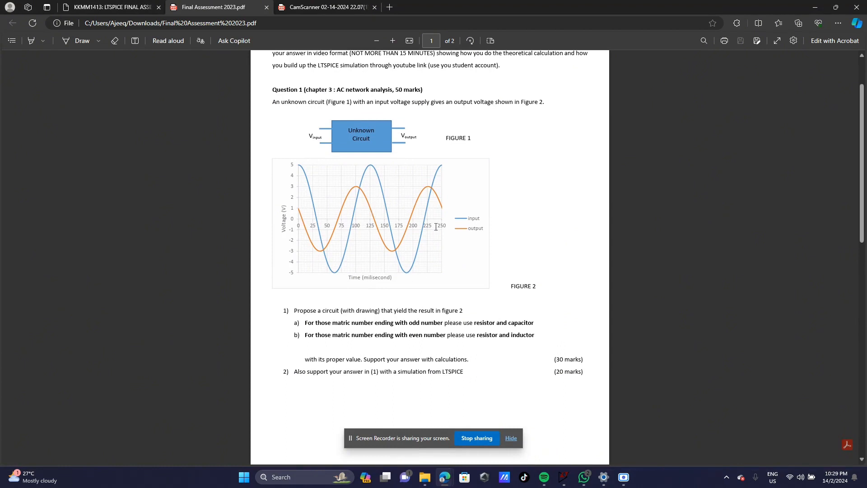
Step: Zoom in on the Final Assessment 2023 PDF to review the Figure 2 question
{"action": "left_click", "coordinate": [391, 39]}
{"action": "left_click", "coordinate": [391, 39]}
{"action": "left_click", "coordinate": [391, 39]}
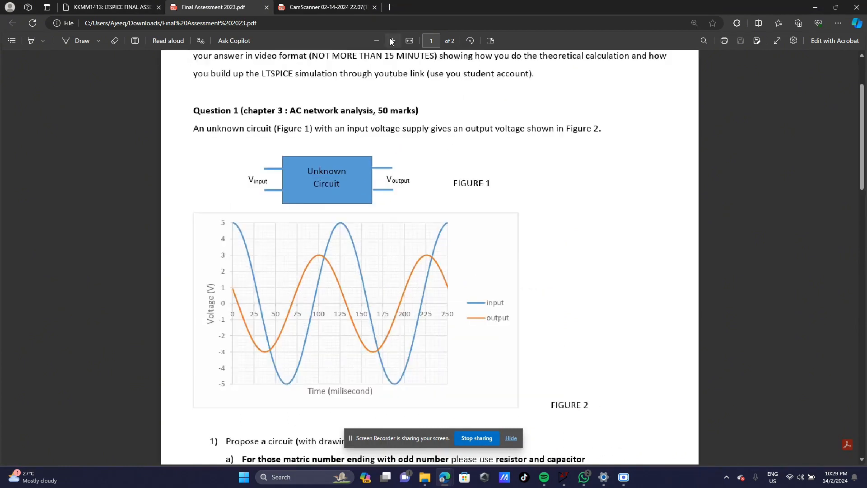
{"action": "left_click", "coordinate": [390, 40]}
{"action": "scroll", "coordinate": [456, 209], "scroll_direction": "down", "scroll_amount": 4}
{"action": "scroll", "coordinate": [286, 237], "scroll_direction": "up", "scroll_amount": 2}
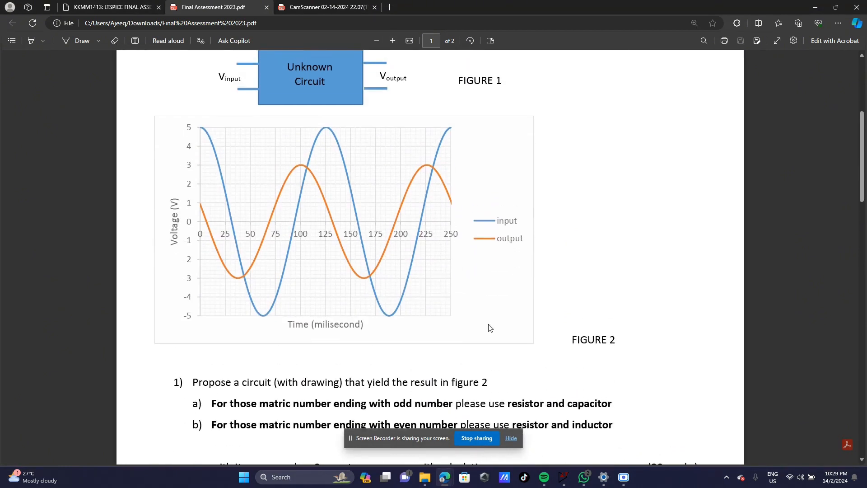
{"action": "mouse_move", "coordinate": [583, 478]}
{"action": "left_click", "coordinate": [565, 478]}
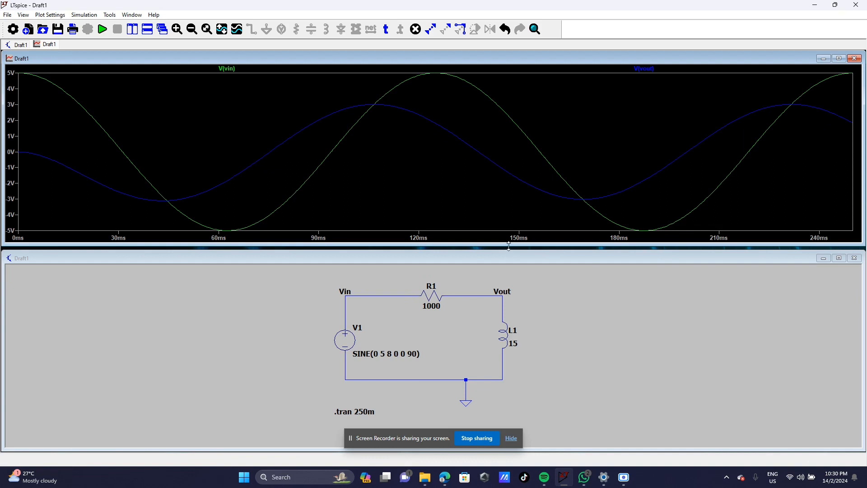
Step: Open the handwritten CamScanner PDF with the Question 1 calculations
{"action": "mouse_move", "coordinate": [452, 477]}
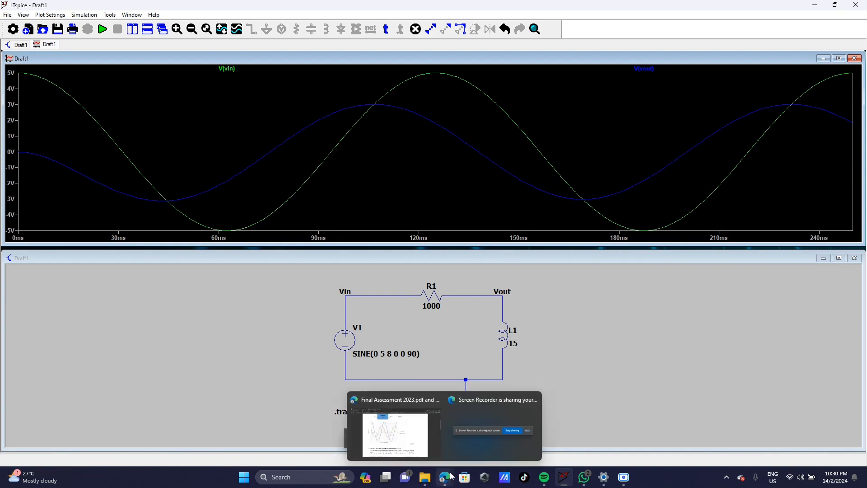
{"action": "left_click", "coordinate": [423, 434]}
{"action": "scroll", "coordinate": [394, 345], "scroll_direction": "down", "scroll_amount": 5}
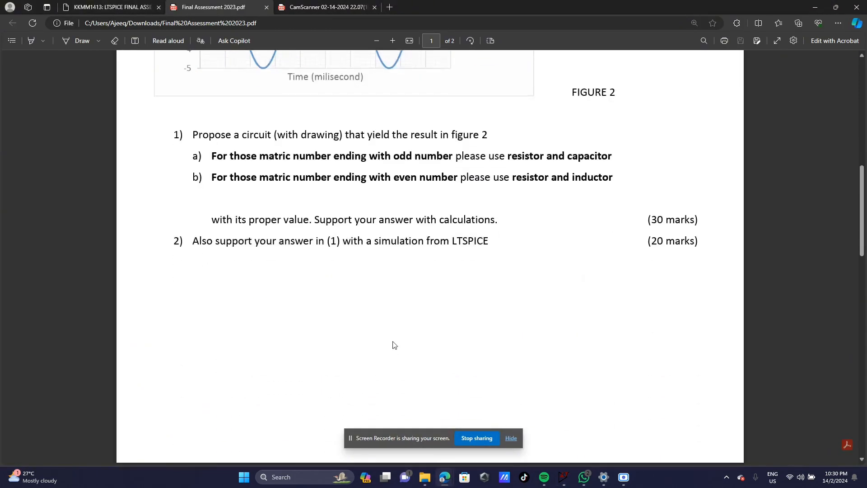
{"action": "scroll", "coordinate": [340, 276], "scroll_direction": "up", "scroll_amount": 1}
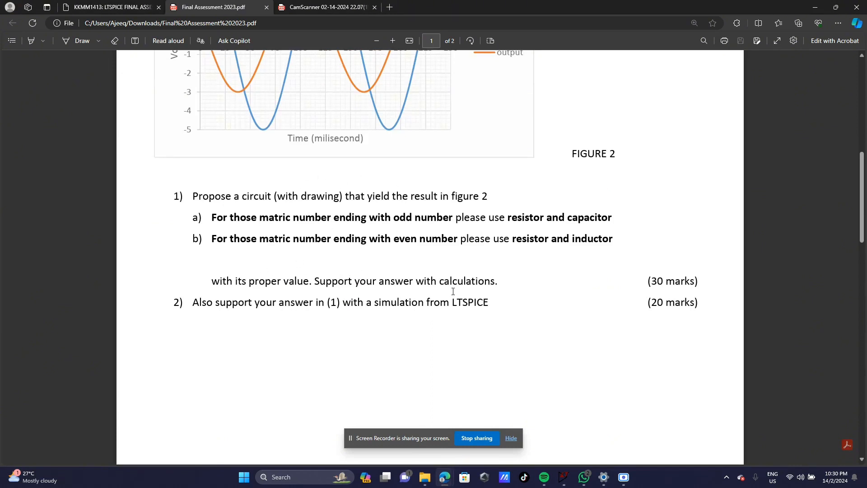
{"action": "left_click", "coordinate": [319, 5]}
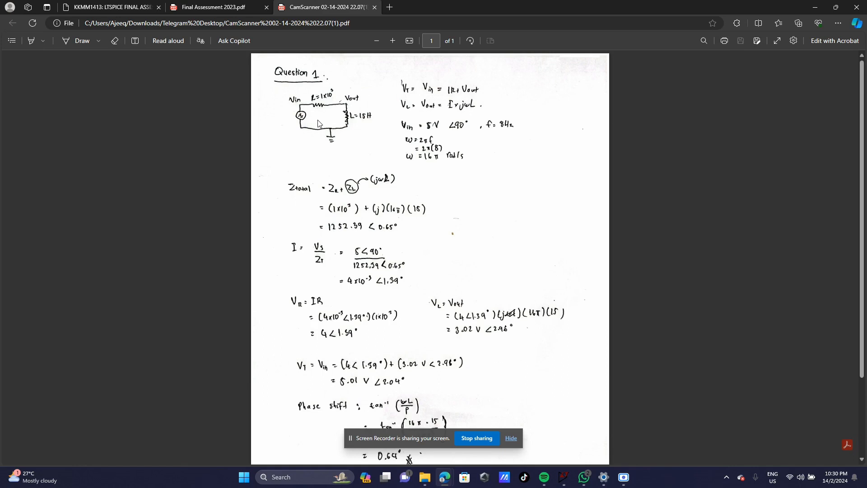
Step: Enlarge the handwritten RL working two zoom levels, then bring up the LTspice RL simulation
{"action": "left_click", "coordinate": [392, 41]}
{"action": "left_click", "coordinate": [392, 41]}
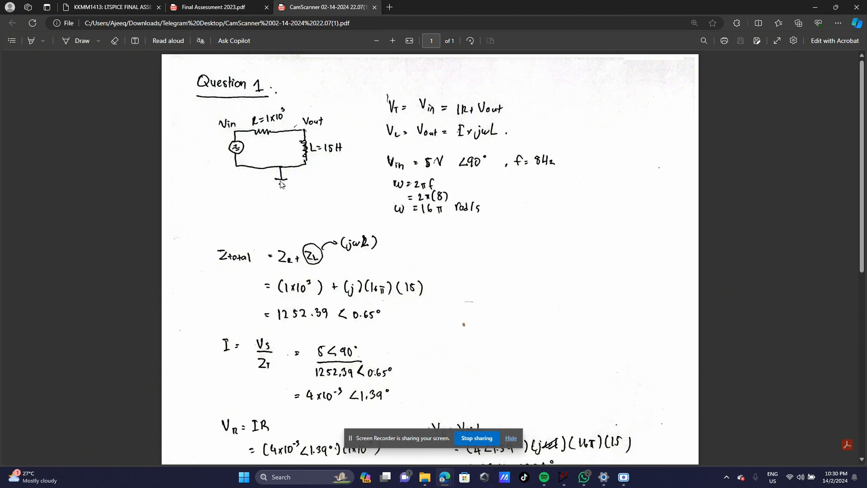
{"action": "left_click", "coordinate": [564, 477]}
Step: Resize the plot and schematic panes so V(vin), V(vout) and the RL circuit fit
{"action": "mouse_move", "coordinate": [454, 233]}
{"action": "left_mouse_down"}
{"action": "mouse_move", "coordinate": [457, 196]}
{"action": "mouse_move", "coordinate": [455, 220]}
{"action": "left_mouse_up"}
{"action": "left_click_drag", "start_coordinate": [450, 251], "coordinate": [449, 220]}
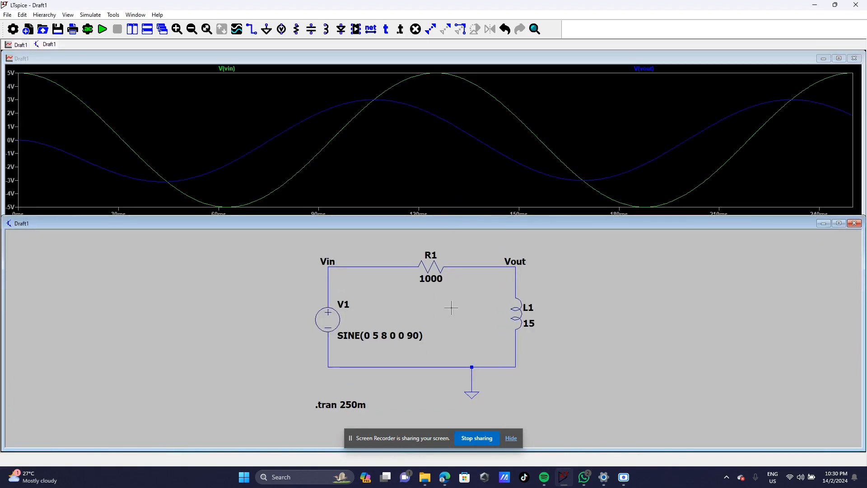
{"action": "right_click", "coordinate": [564, 332]}
{"action": "mouse_move", "coordinate": [578, 389]}
{"action": "left_mouse_down"}
{"action": "mouse_move", "coordinate": [559, 358]}
{"action": "mouse_move", "coordinate": [569, 379]}
{"action": "left_mouse_up"}
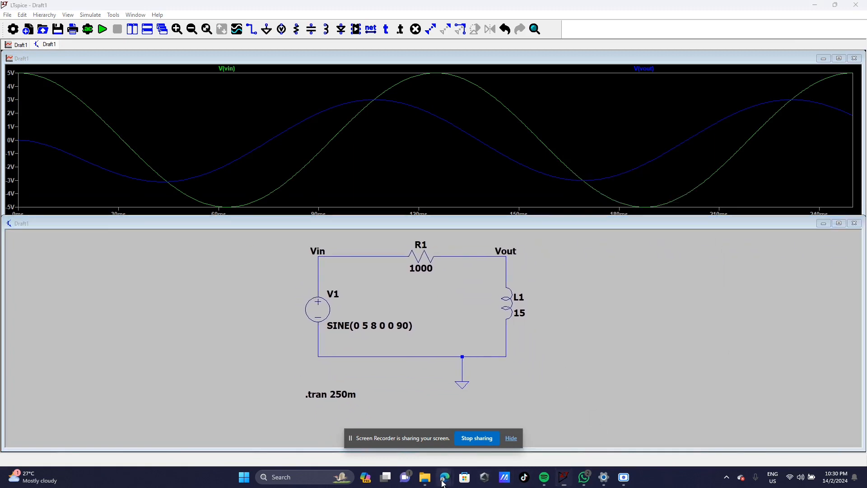
Step: Glance back at the handwritten PDF, then return to the LTspice RL simulation
{"action": "mouse_move", "coordinate": [444, 477]}
{"action": "left_click", "coordinate": [400, 439]}
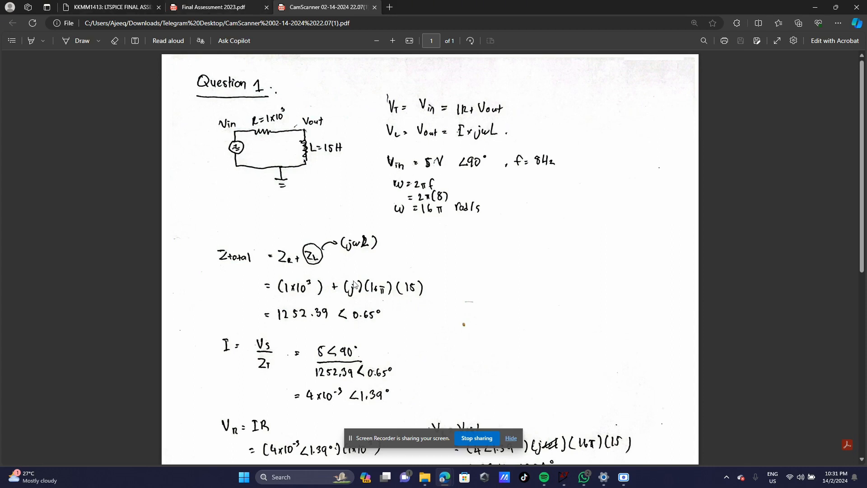
{"action": "left_click", "coordinate": [565, 479]}
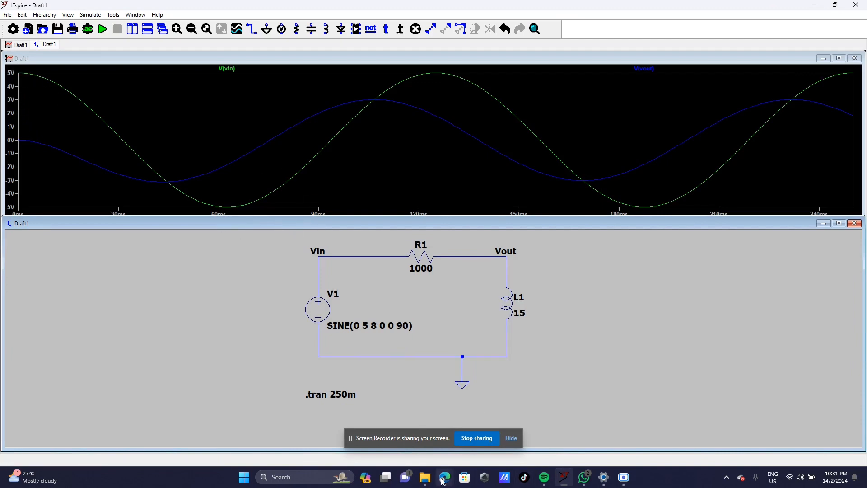
Step: Review the handwritten Question 1 working, including Ztotal 1252.39∠0.65° and VL 3.02 V∠2.96°
{"action": "mouse_move", "coordinate": [445, 477]}
{"action": "left_click", "coordinate": [404, 425]}
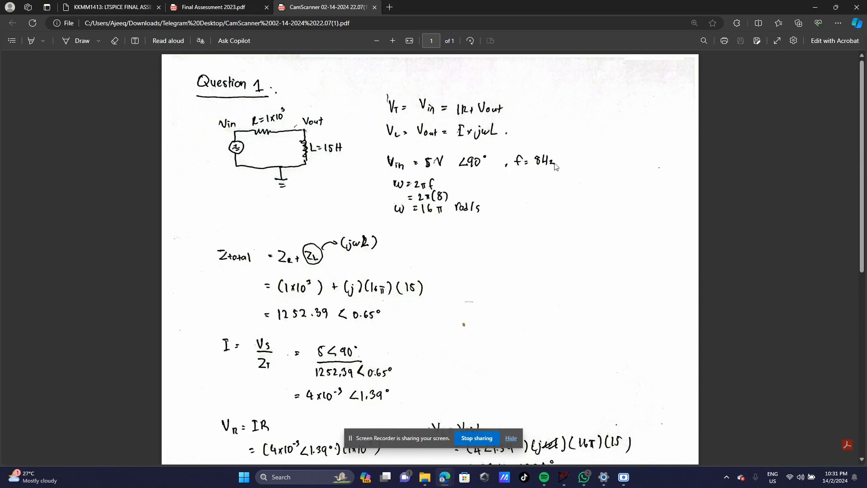
{"action": "scroll", "coordinate": [431, 226], "scroll_direction": "down", "scroll_amount": 2}
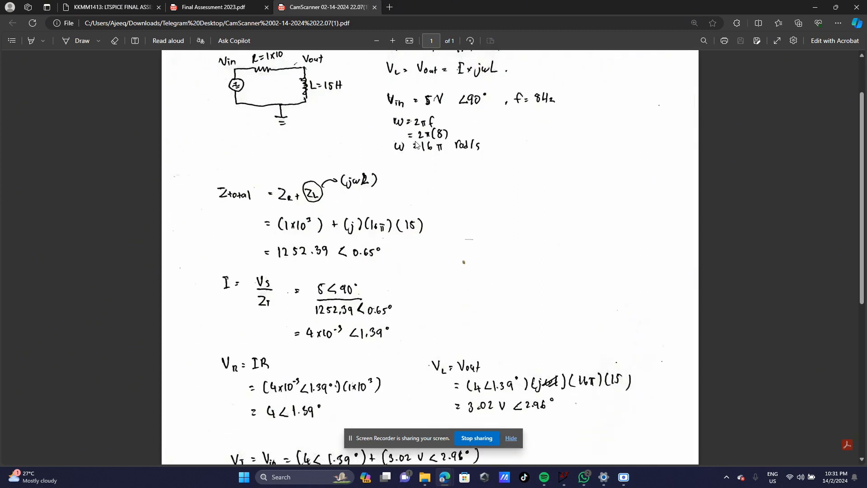
{"action": "scroll", "coordinate": [426, 169], "scroll_direction": "up", "scroll_amount": 2}
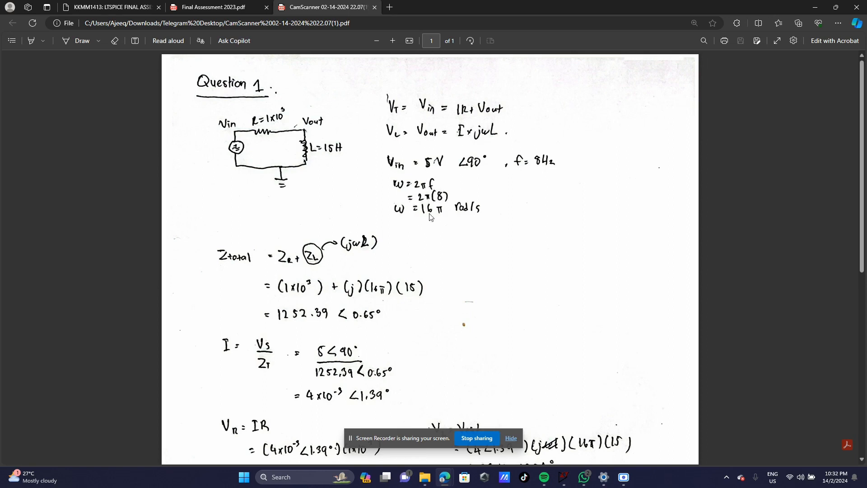
{"action": "scroll", "coordinate": [475, 216], "scroll_direction": "down", "scroll_amount": 1}
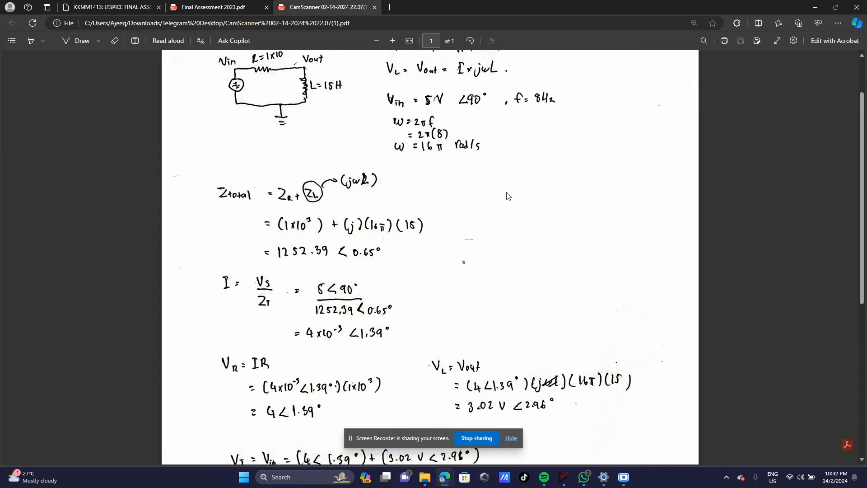
{"action": "scroll", "coordinate": [508, 195], "scroll_direction": "down", "scroll_amount": 3}
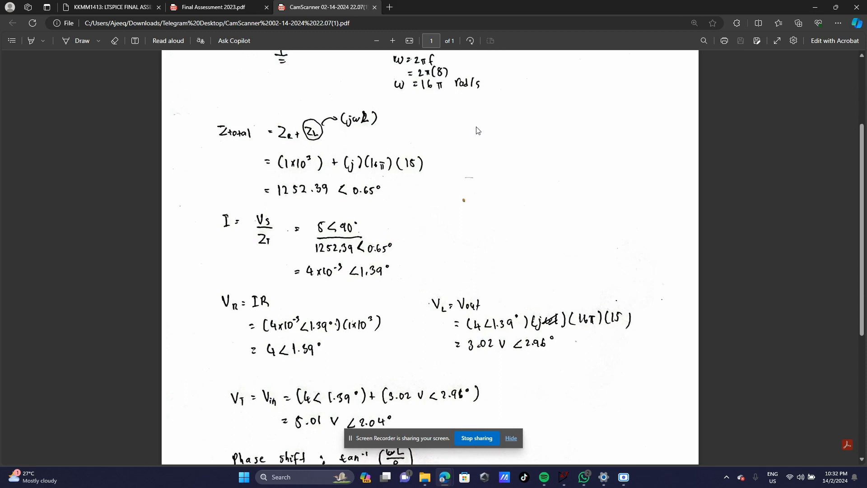
{"action": "scroll", "coordinate": [477, 130], "scroll_direction": "up", "scroll_amount": 3}
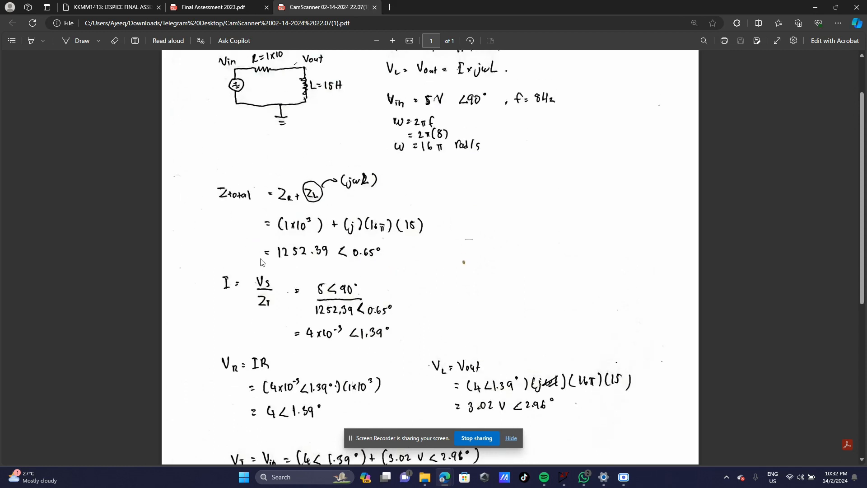
{"action": "scroll", "coordinate": [415, 212], "scroll_direction": "down", "scroll_amount": 3}
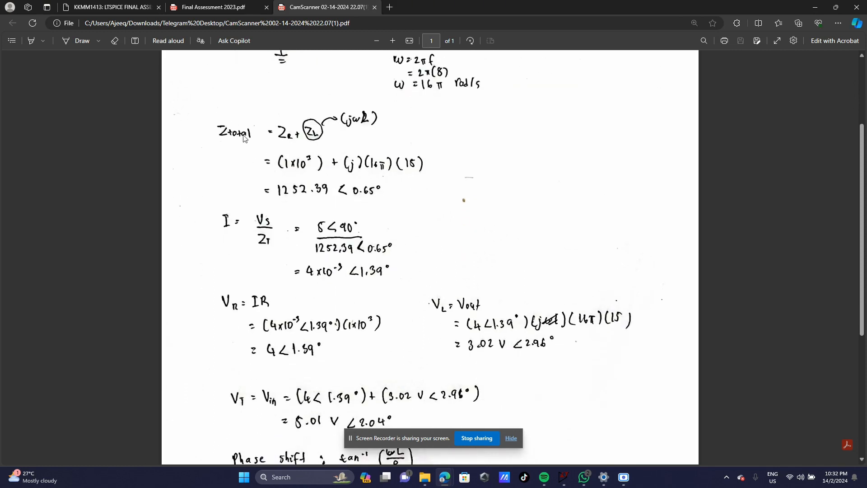
{"action": "scroll", "coordinate": [242, 138], "scroll_direction": "up", "scroll_amount": 3}
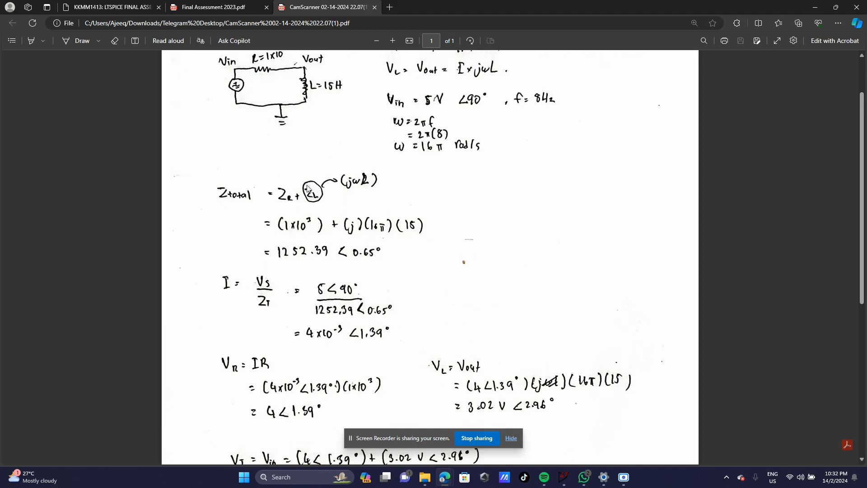
{"action": "scroll", "coordinate": [307, 189], "scroll_direction": "up", "scroll_amount": 3}
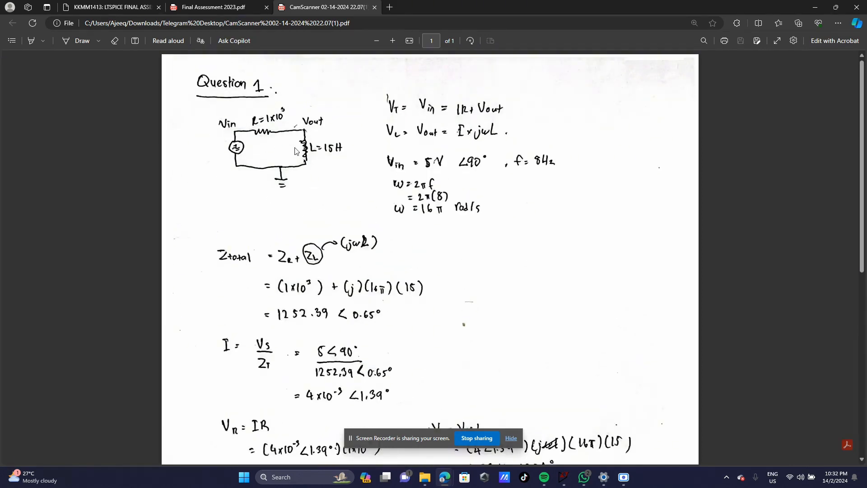
{"action": "scroll", "coordinate": [326, 183], "scroll_direction": "down", "scroll_amount": 3}
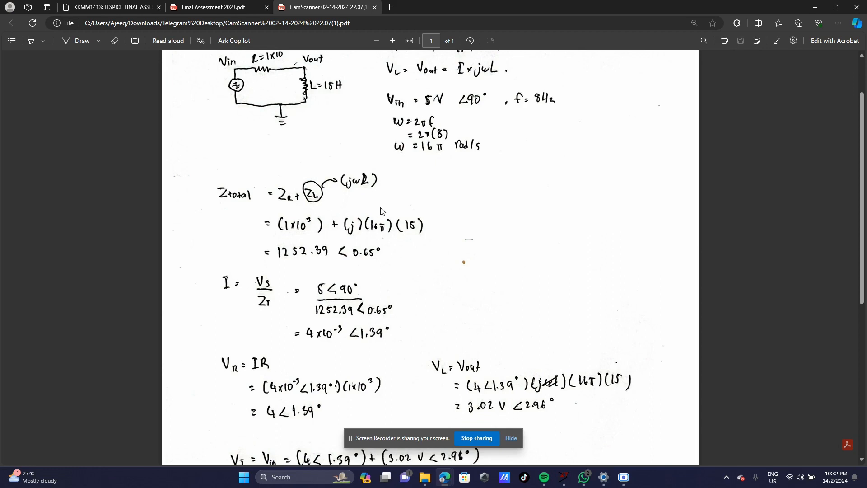
{"action": "scroll", "coordinate": [380, 209], "scroll_direction": "up", "scroll_amount": 2}
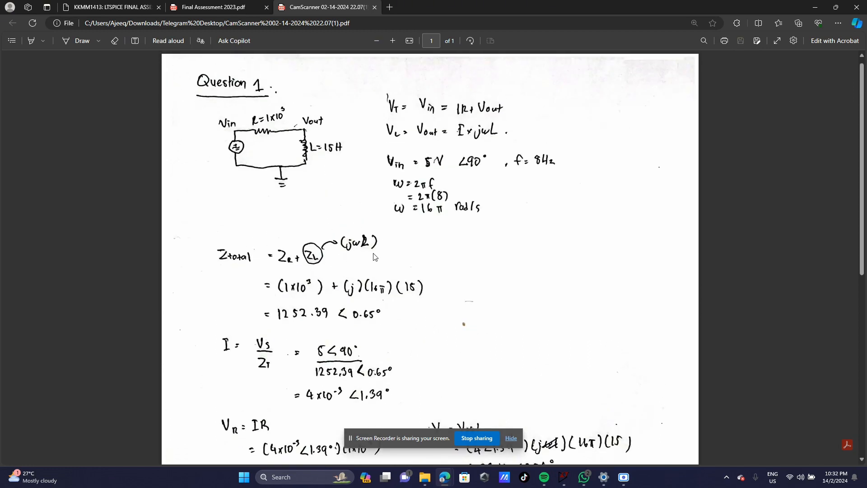
{"action": "scroll", "coordinate": [356, 184], "scroll_direction": "down", "scroll_amount": 2}
{"action": "scroll", "coordinate": [383, 195], "scroll_direction": "up", "scroll_amount": 2}
{"action": "scroll", "coordinate": [336, 271], "scroll_direction": "down", "scroll_amount": 2}
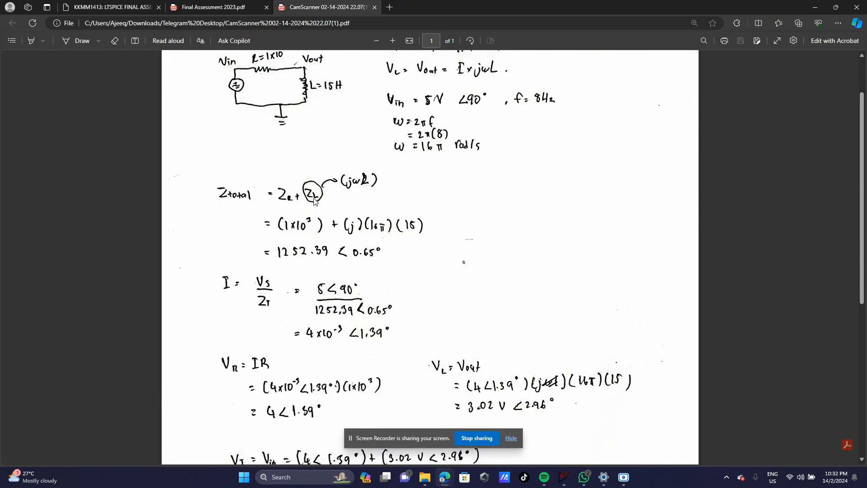
{"action": "scroll", "coordinate": [406, 278], "scroll_direction": "up", "scroll_amount": 2}
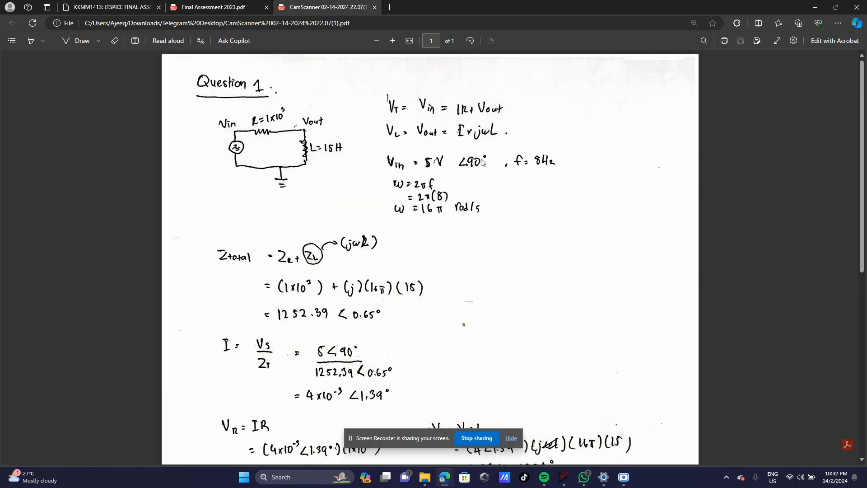
Step: Scroll through the handwritten Question 1 working down to the 0.64° phase shift
{"action": "scroll", "coordinate": [447, 287], "scroll_direction": "down", "scroll_amount": 2}
{"action": "scroll", "coordinate": [408, 237], "scroll_direction": "up", "scroll_amount": 2}
{"action": "scroll", "coordinate": [443, 289], "scroll_direction": "down", "scroll_amount": 2}
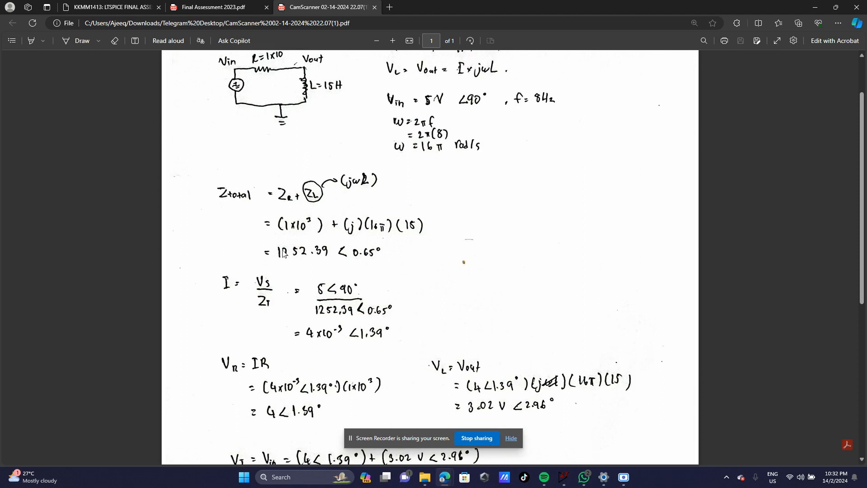
{"action": "scroll", "coordinate": [316, 189], "scroll_direction": "down", "scroll_amount": 2}
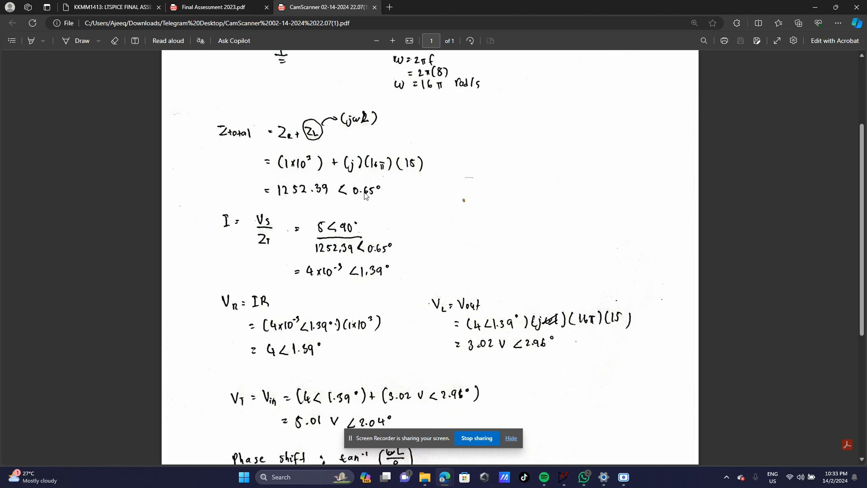
{"action": "scroll", "coordinate": [388, 241], "scroll_direction": "down", "scroll_amount": 2}
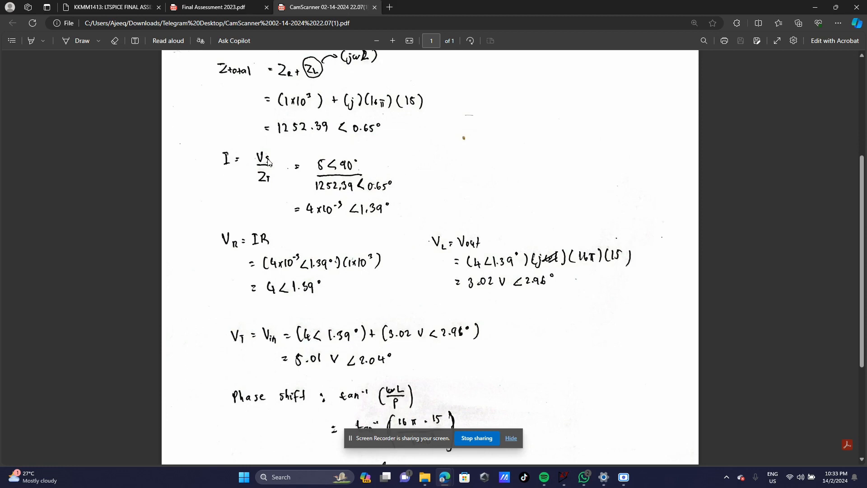
{"action": "scroll", "coordinate": [317, 164], "scroll_direction": "up", "scroll_amount": 2}
{"action": "scroll", "coordinate": [275, 202], "scroll_direction": "down", "scroll_amount": 2}
{"action": "scroll", "coordinate": [312, 162], "scroll_direction": "up", "scroll_amount": 6}
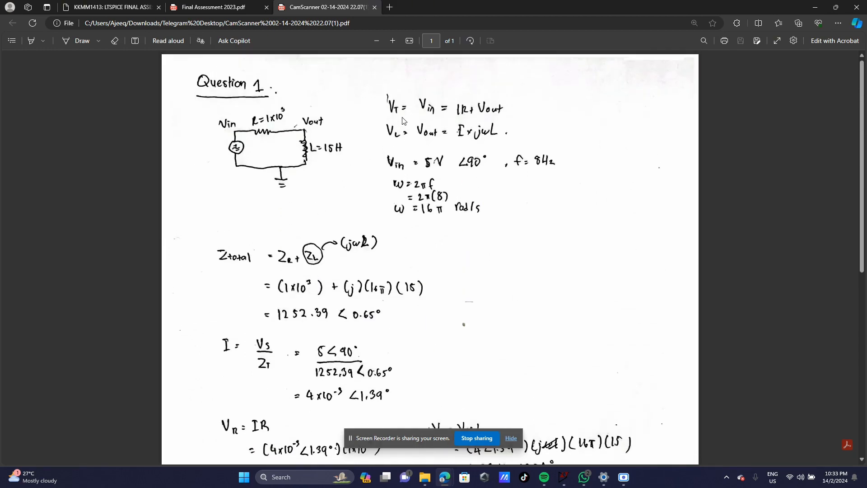
{"action": "scroll", "coordinate": [436, 115], "scroll_direction": "down", "scroll_amount": 2}
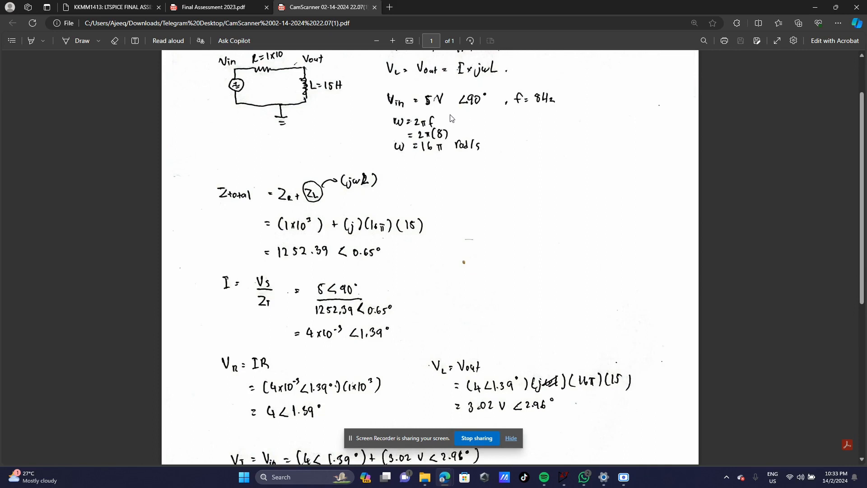
{"action": "scroll", "coordinate": [387, 210], "scroll_direction": "down", "scroll_amount": 2}
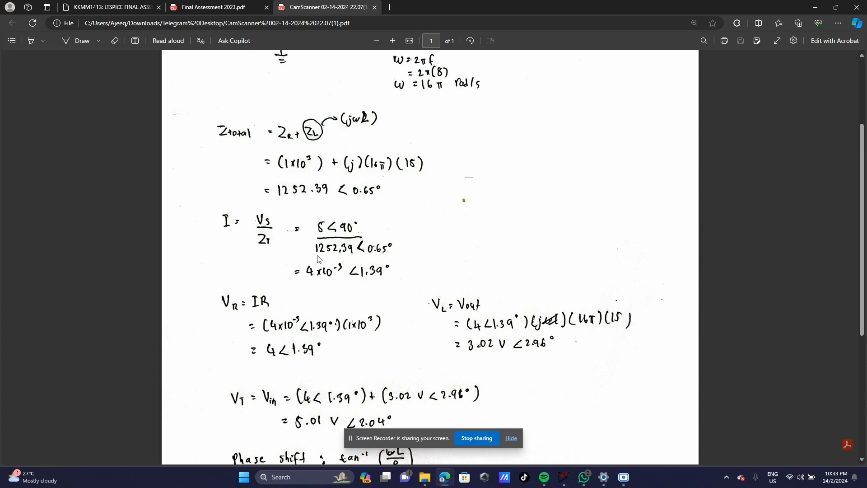
{"action": "scroll", "coordinate": [377, 261], "scroll_direction": "down", "scroll_amount": 2}
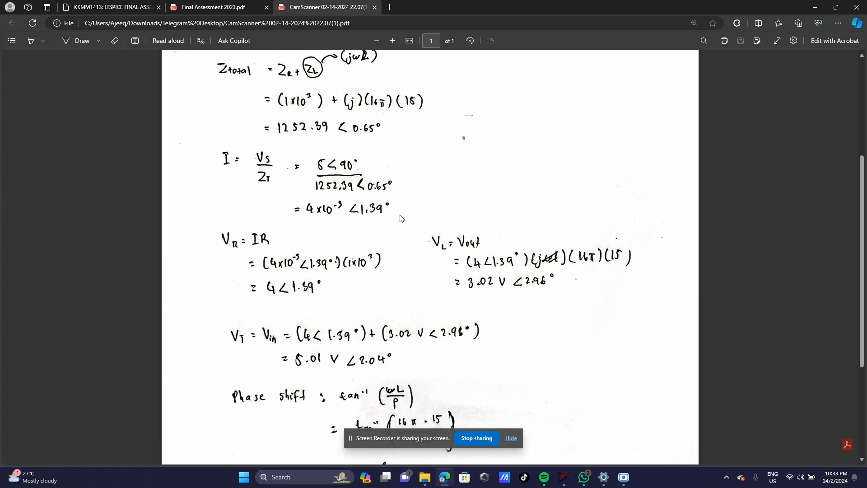
{"action": "scroll", "coordinate": [374, 238], "scroll_direction": "down", "scroll_amount": 2}
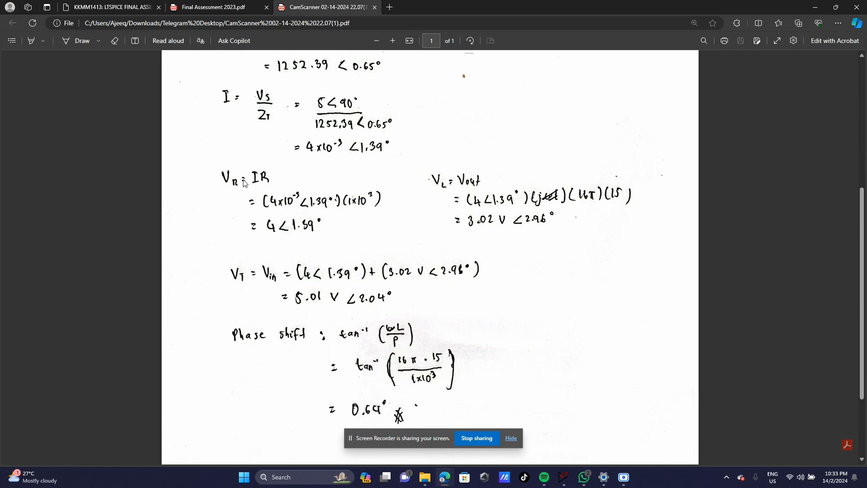
{"action": "scroll", "coordinate": [243, 182], "scroll_direction": "up", "scroll_amount": 6}
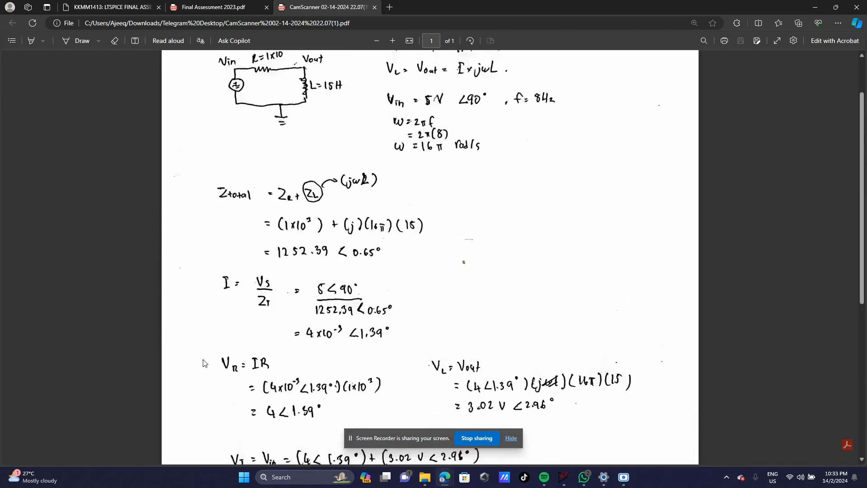
{"action": "scroll", "coordinate": [283, 164], "scroll_direction": "down", "scroll_amount": 4}
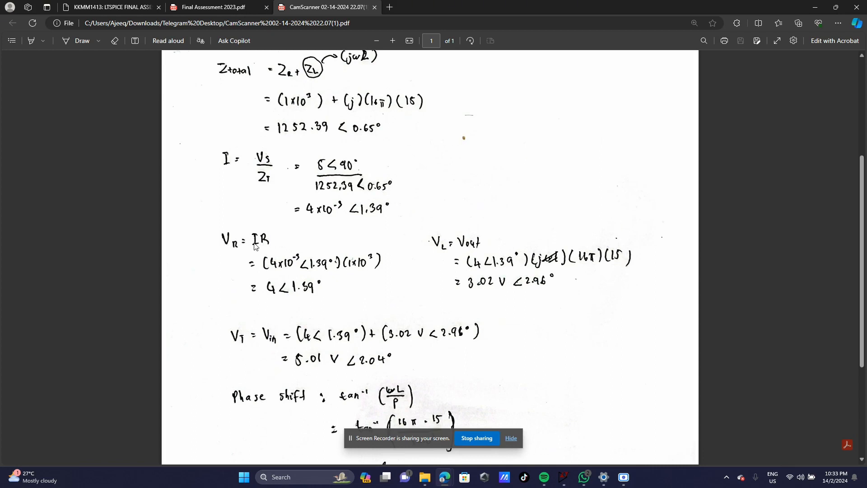
{"action": "scroll", "coordinate": [328, 246], "scroll_direction": "down", "scroll_amount": 1}
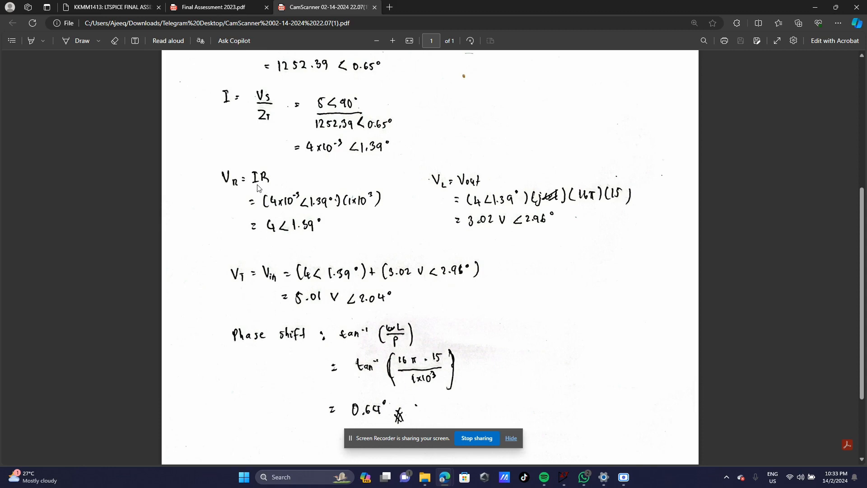
{"action": "scroll", "coordinate": [352, 200], "scroll_direction": "up", "scroll_amount": 4}
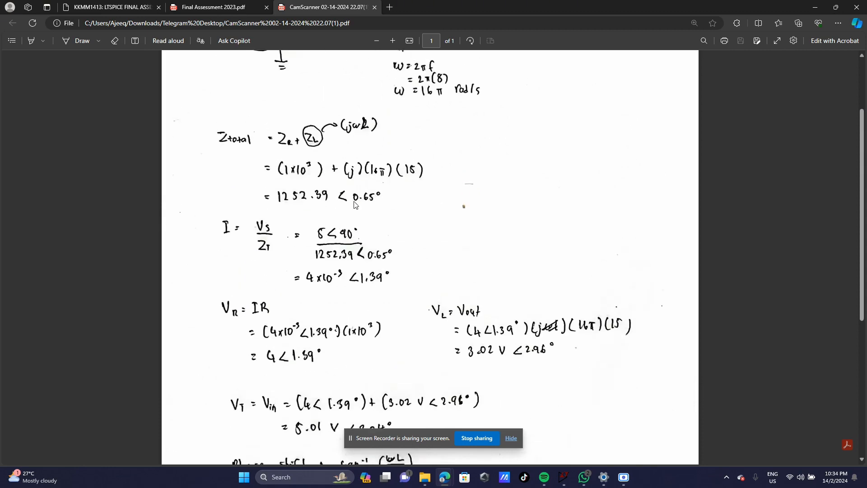
{"action": "scroll", "coordinate": [348, 311], "scroll_direction": "down", "scroll_amount": 1}
{"action": "scroll", "coordinate": [257, 146], "scroll_direction": "up", "scroll_amount": 3}
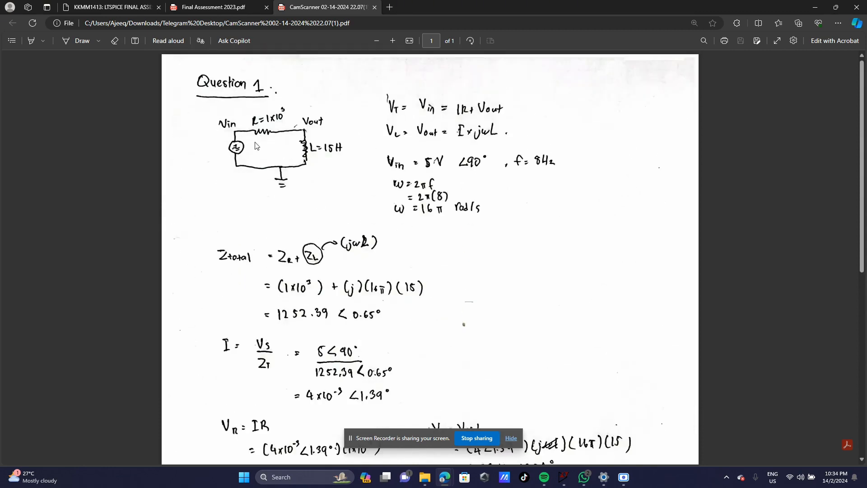
{"action": "scroll", "coordinate": [369, 263], "scroll_direction": "down", "scroll_amount": 6}
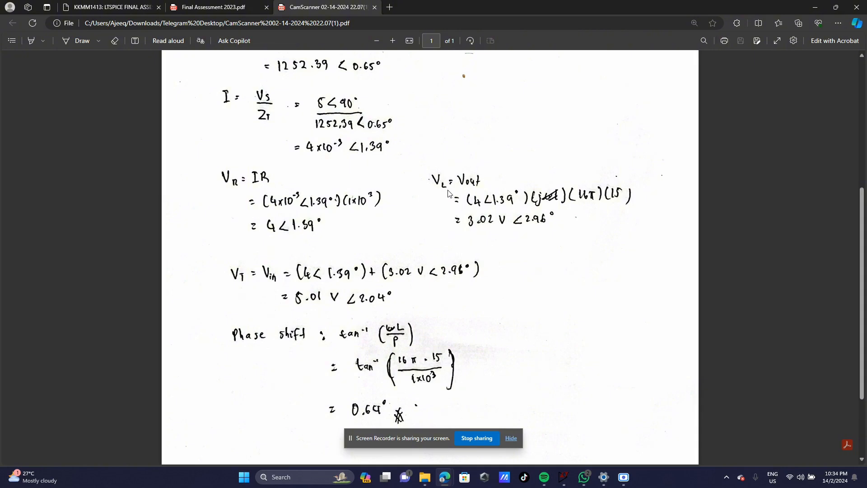
{"action": "scroll", "coordinate": [443, 188], "scroll_direction": "up", "scroll_amount": 2}
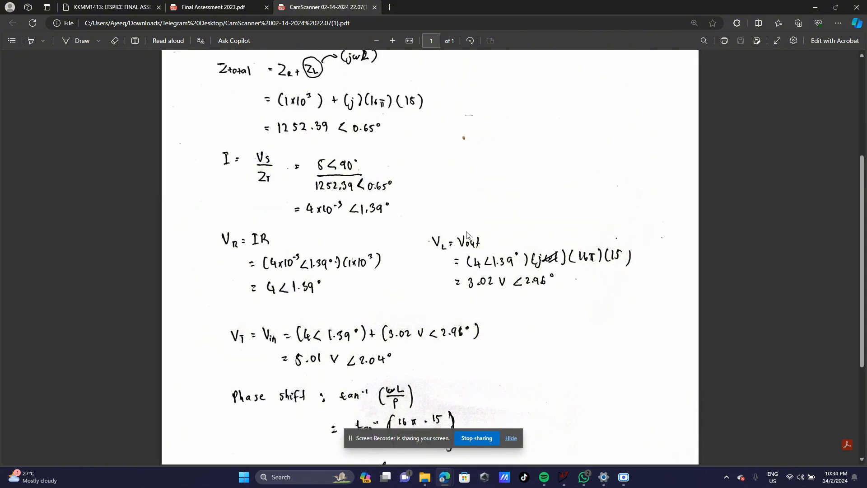
{"action": "scroll", "coordinate": [480, 238], "scroll_direction": "up", "scroll_amount": 4}
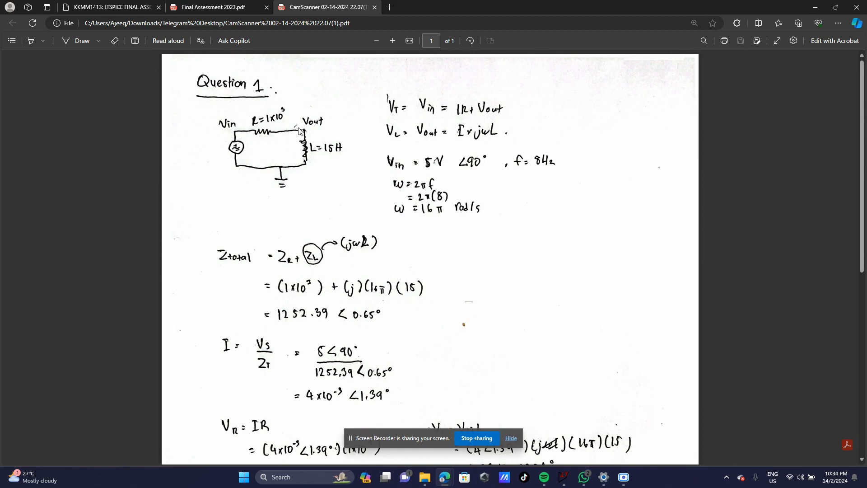
{"action": "scroll", "coordinate": [398, 181], "scroll_direction": "down", "scroll_amount": 5}
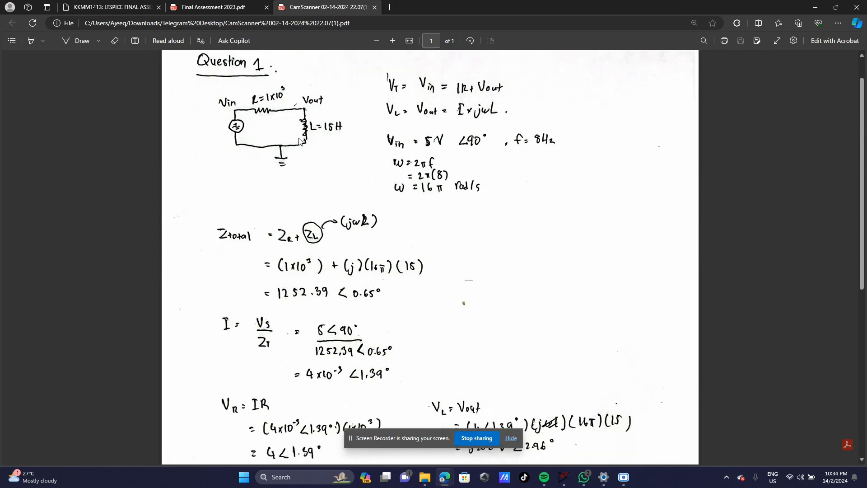
{"action": "scroll", "coordinate": [398, 181], "scroll_direction": "down", "scroll_amount": 1}
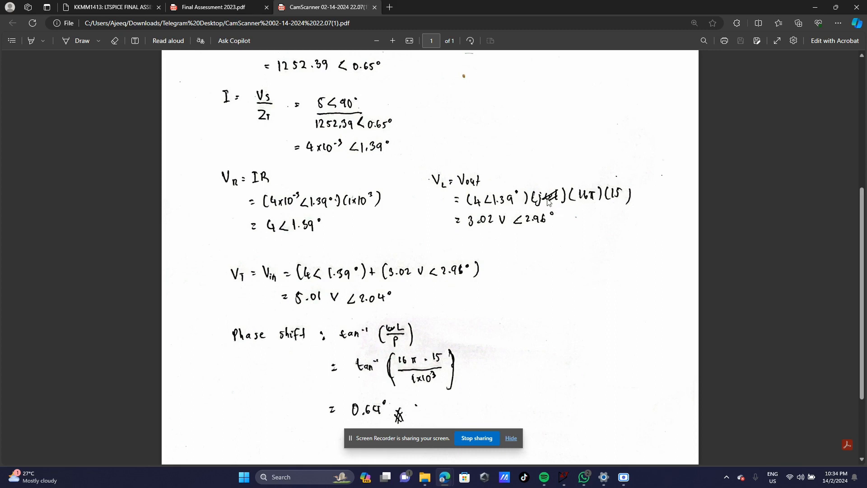
{"action": "scroll", "coordinate": [453, 236], "scroll_direction": "up", "scroll_amount": 3}
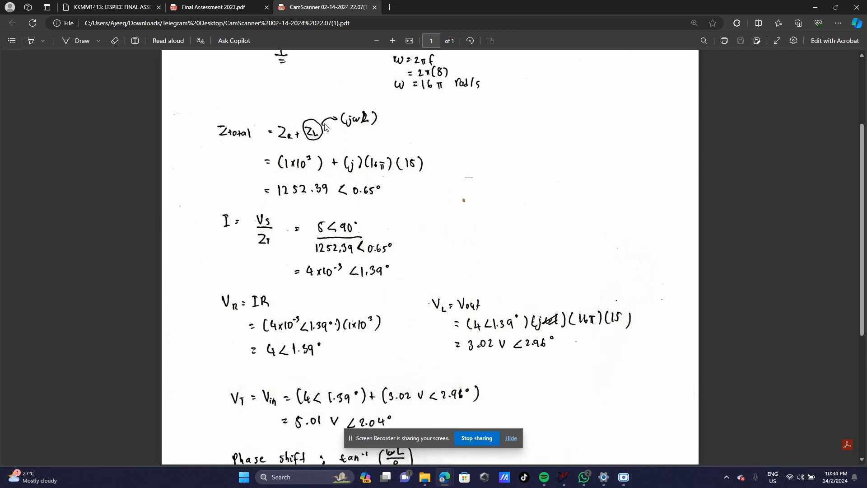
{"action": "scroll", "coordinate": [329, 165], "scroll_direction": "up", "scroll_amount": 2}
{"action": "scroll", "coordinate": [361, 245], "scroll_direction": "down", "scroll_amount": 3}
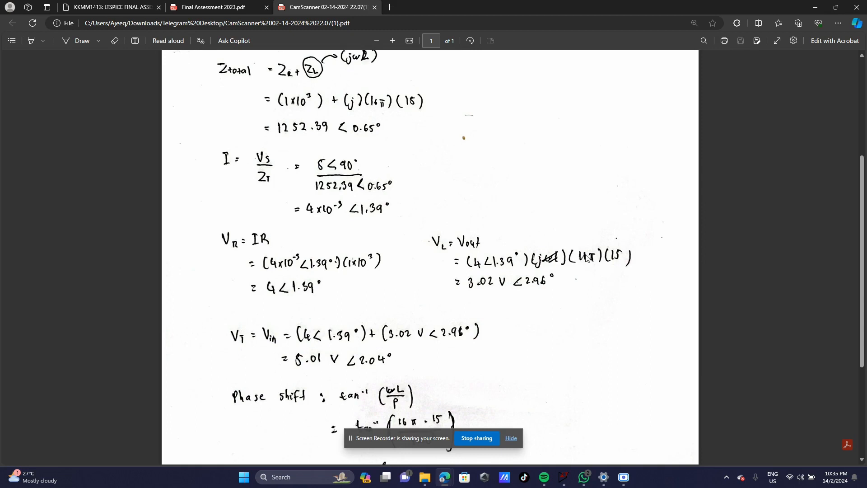
{"action": "scroll", "coordinate": [566, 264], "scroll_direction": "down", "scroll_amount": 1}
{"action": "scroll", "coordinate": [442, 228], "scroll_direction": "up", "scroll_amount": 5}
{"action": "scroll", "coordinate": [496, 270], "scroll_direction": "down", "scroll_amount": 3}
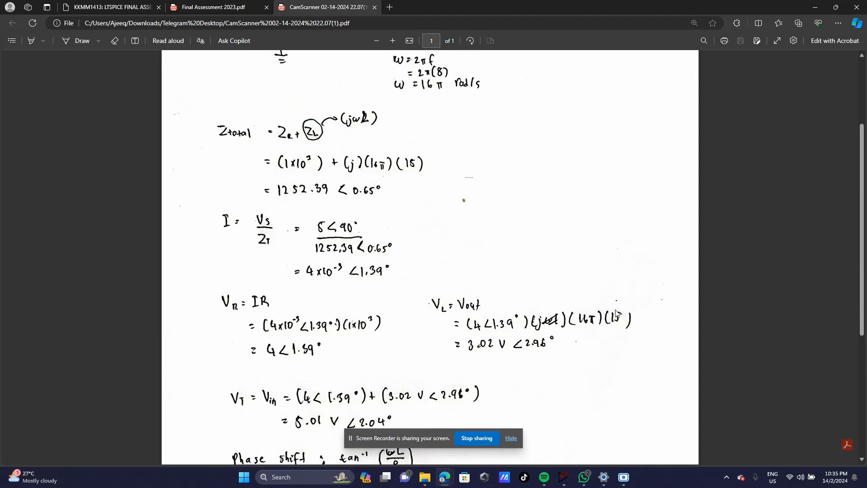
{"action": "scroll", "coordinate": [565, 295], "scroll_direction": "up", "scroll_amount": 4}
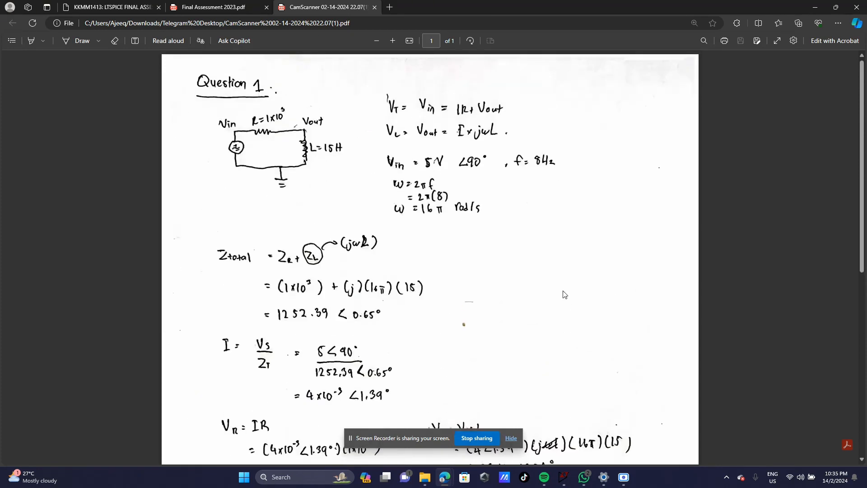
{"action": "scroll", "coordinate": [489, 262], "scroll_direction": "down", "scroll_amount": 5}
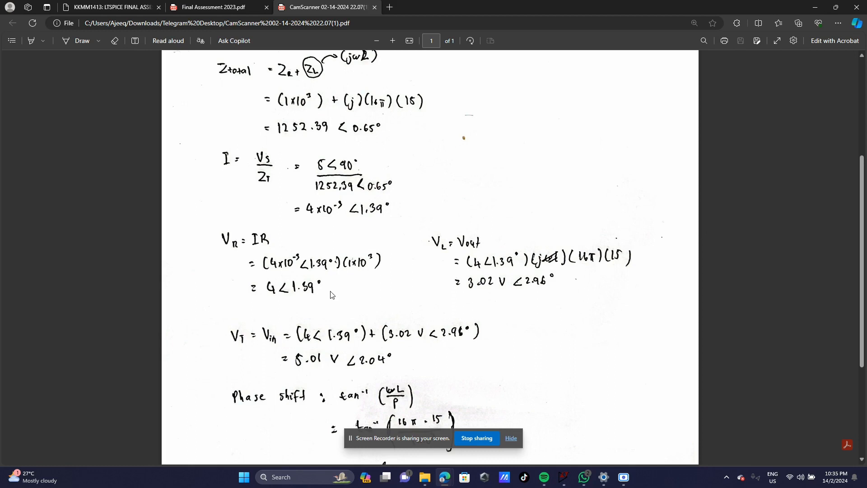
{"action": "scroll", "coordinate": [333, 292], "scroll_direction": "down", "scroll_amount": 3}
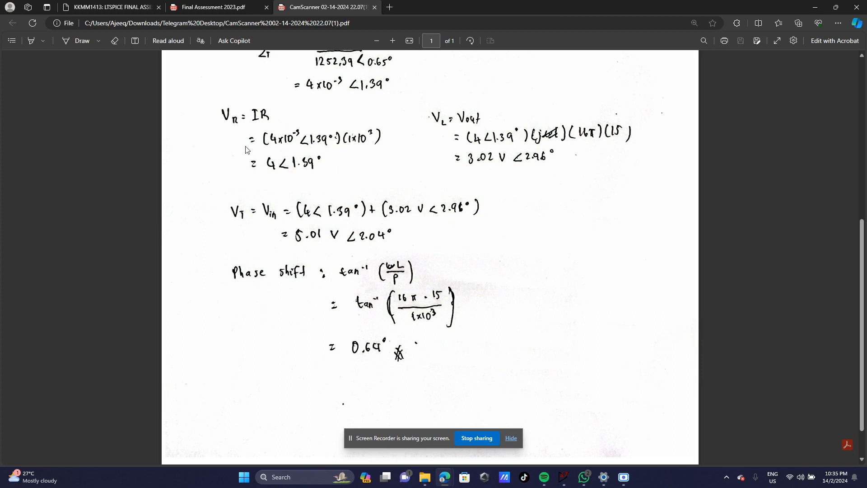
{"action": "scroll", "coordinate": [245, 135], "scroll_direction": "up", "scroll_amount": 3}
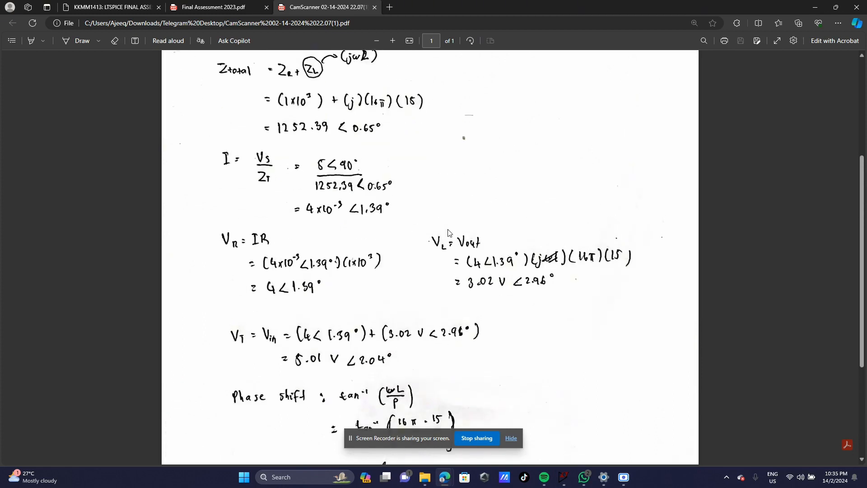
{"action": "scroll", "coordinate": [448, 232], "scroll_direction": "down", "scroll_amount": 3}
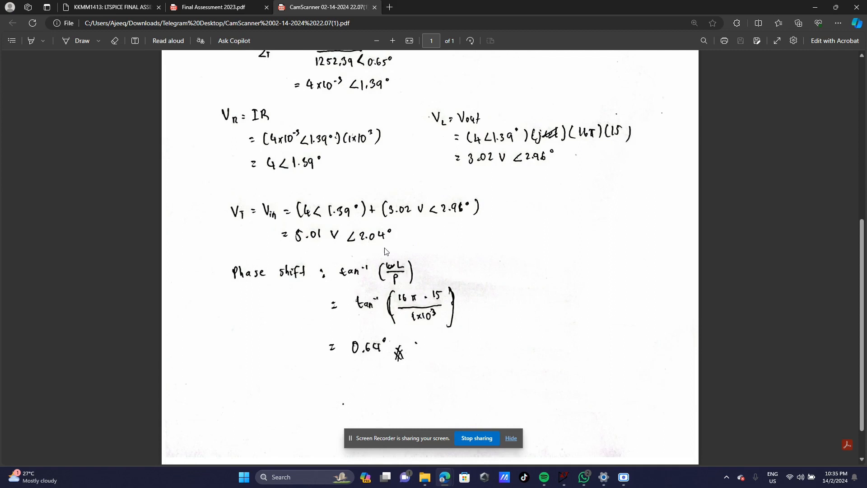
{"action": "scroll", "coordinate": [386, 252], "scroll_direction": "down", "scroll_amount": 1}
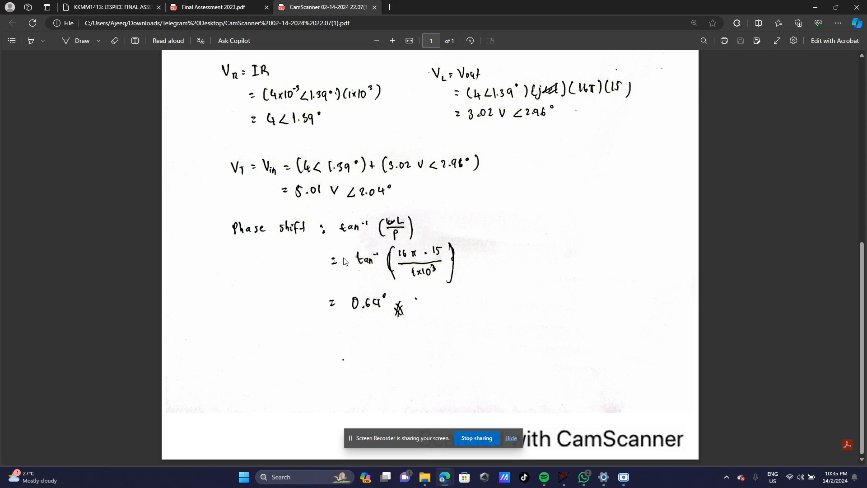
{"action": "scroll", "coordinate": [402, 257], "scroll_direction": "up", "scroll_amount": 2}
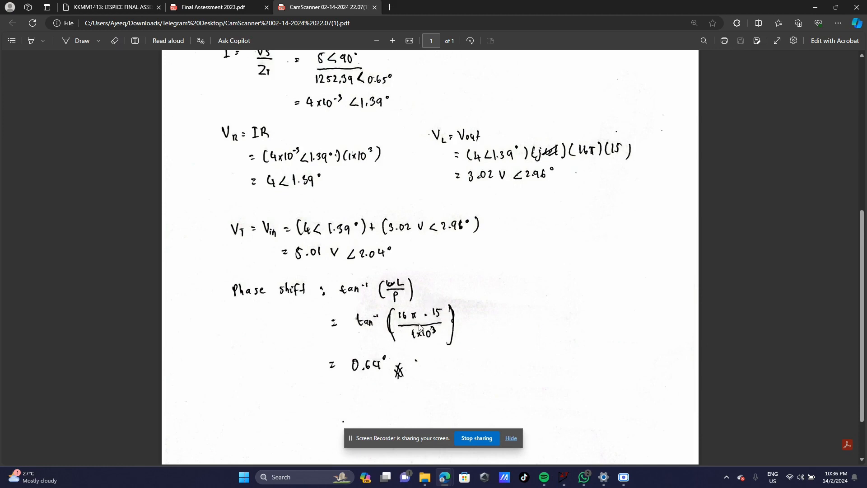
{"action": "scroll", "coordinate": [406, 300], "scroll_direction": "down", "scroll_amount": 2}
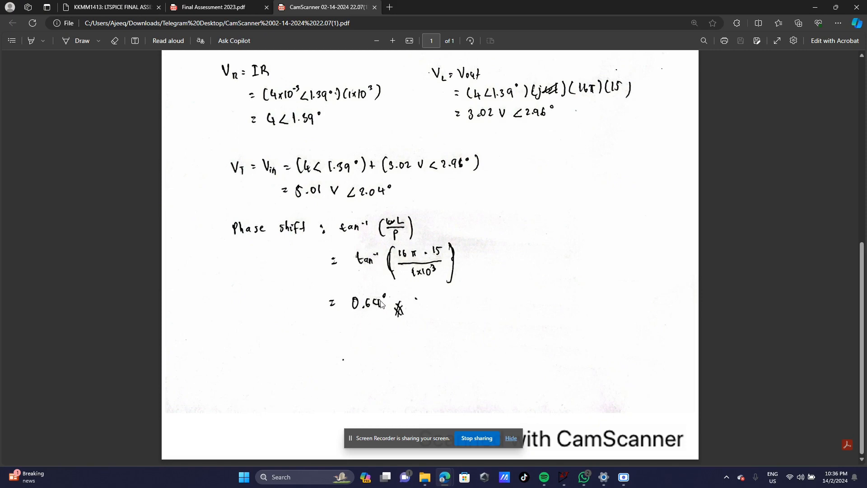
{"action": "scroll", "coordinate": [391, 319], "scroll_direction": "up", "scroll_amount": 8}
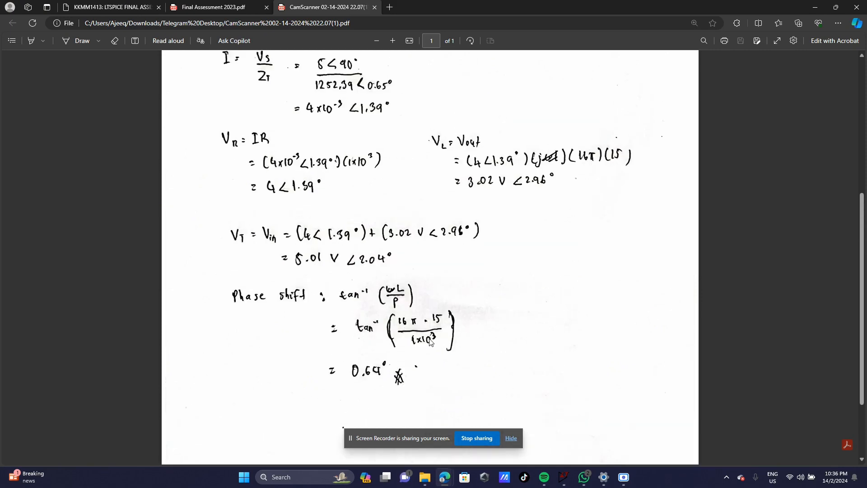
{"action": "scroll", "coordinate": [443, 340], "scroll_direction": "down", "scroll_amount": 8}
{"action": "scroll", "coordinate": [444, 341], "scroll_direction": "up", "scroll_amount": 8}
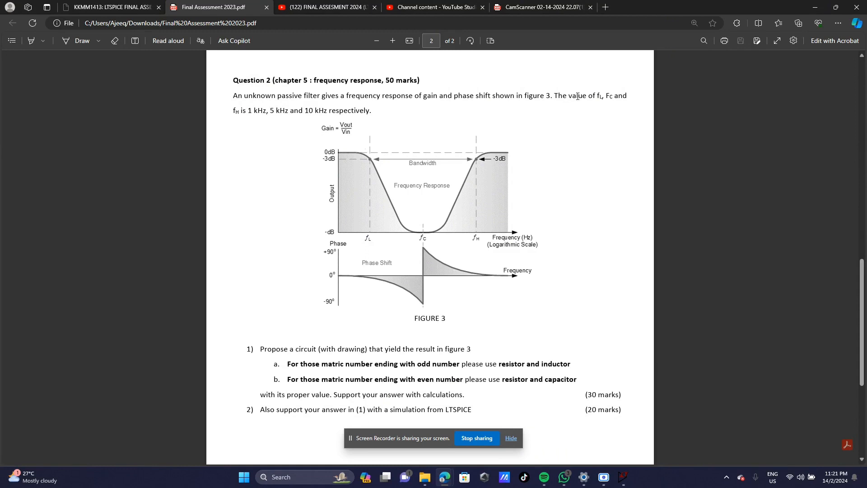
{"action": "left_click_drag", "start_coordinate": [577, 96], "coordinate": [627, 97]}
{"action": "left_click_drag", "start_coordinate": [235, 111], "coordinate": [377, 124]}
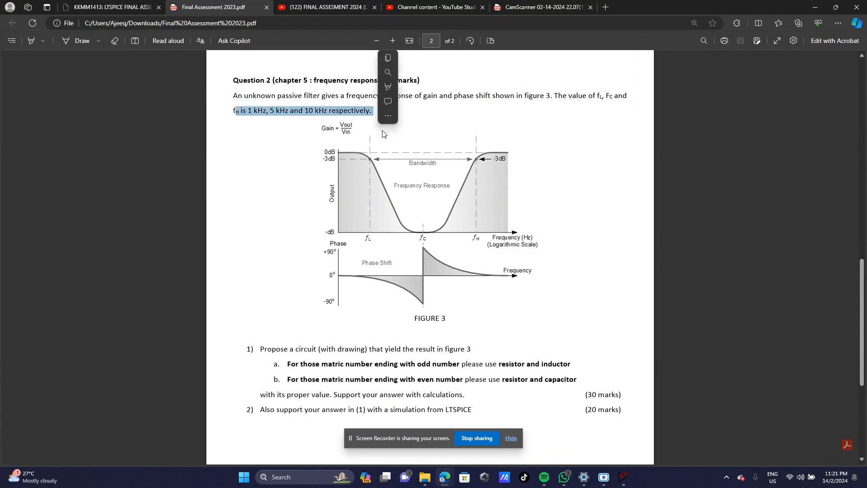
{"action": "left_click", "coordinate": [376, 123]}
{"action": "scroll", "coordinate": [361, 299], "scroll_direction": "down", "scroll_amount": 2}
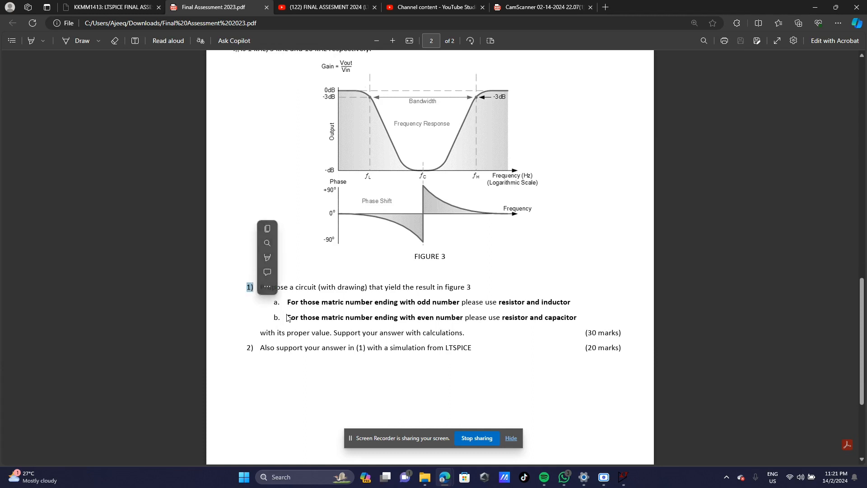
{"action": "left_click_drag", "start_coordinate": [287, 318], "coordinate": [576, 317]}
{"action": "left_click", "coordinate": [507, 331]}
{"action": "left_click", "coordinate": [539, 372]}
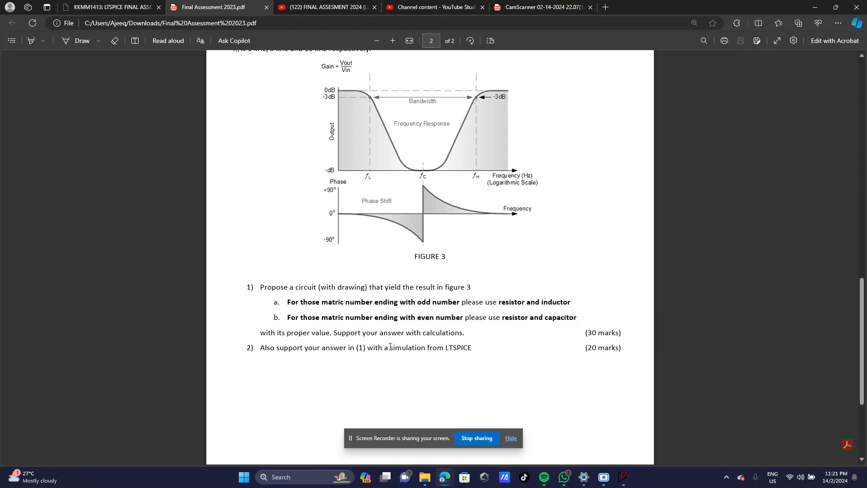
{"action": "left_click_drag", "start_coordinate": [390, 347], "coordinate": [445, 348]}
{"action": "left_click", "coordinate": [531, 379]}
{"action": "left_click", "coordinate": [606, 481]}
{"action": "left_click", "coordinate": [558, 86]}
{"action": "mouse_move", "coordinate": [445, 476]}
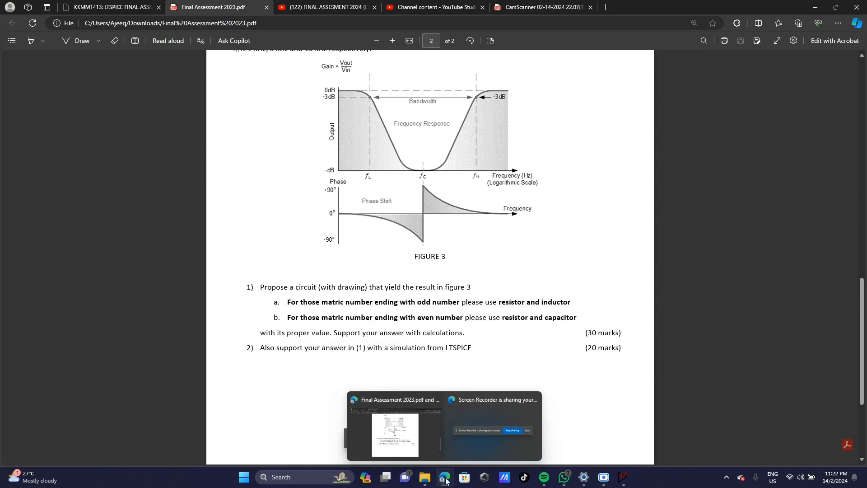
Step: Bring the Draft2 band-stop schematic (R1 1000, C1 0.159µ, R2 3000, C2 5.3n) forward
{"action": "left_click", "coordinate": [623, 476]}
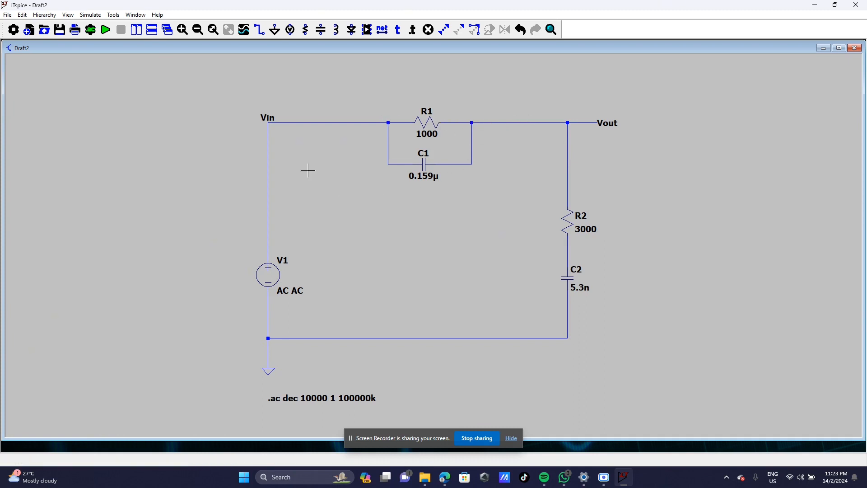
{"action": "left_click", "coordinate": [91, 16]}
{"action": "left_click", "coordinate": [125, 106]}
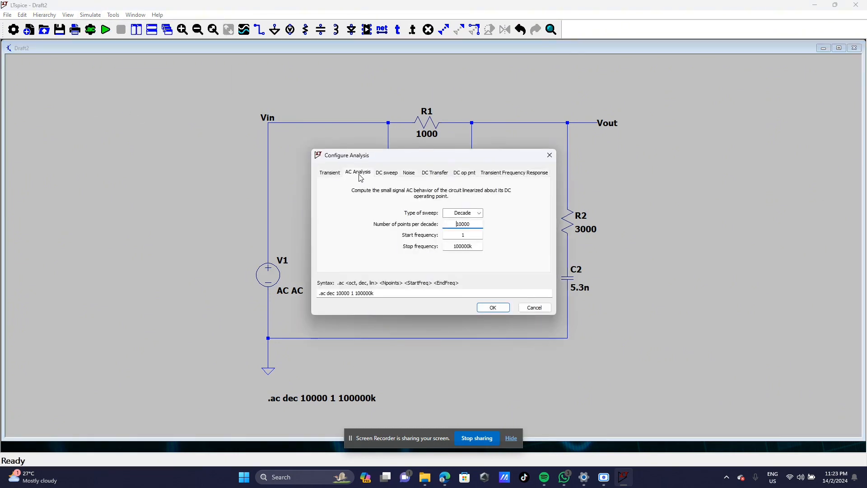
{"action": "left_click", "coordinate": [331, 173]}
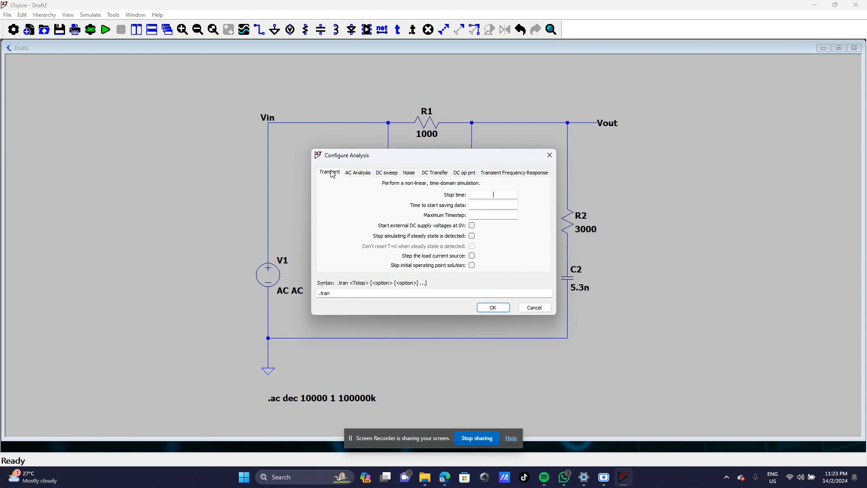
{"action": "left_click", "coordinate": [356, 174]}
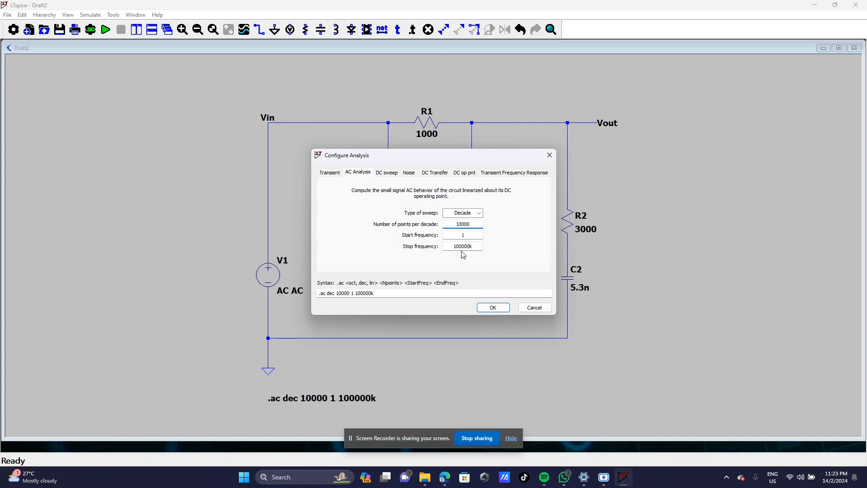
{"action": "left_click", "coordinate": [493, 307]}
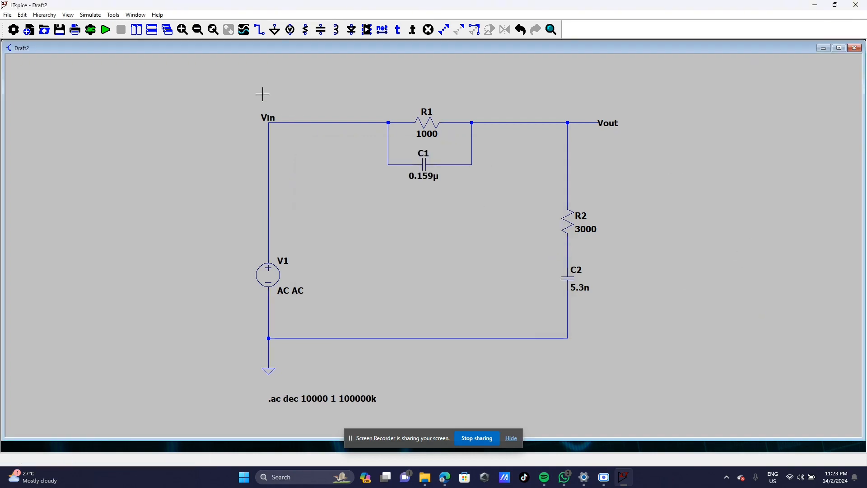
Step: Run the AC simulation and enlarge the plot pane above the schematic
{"action": "left_click", "coordinate": [106, 30]}
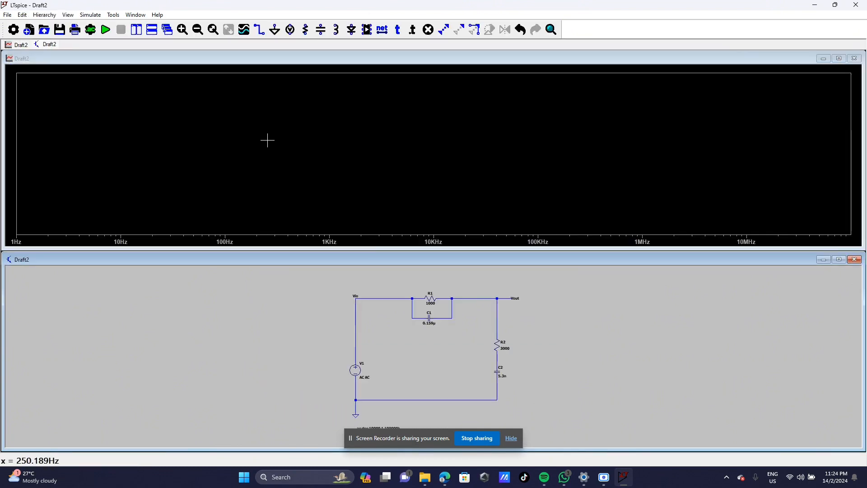
{"action": "left_click_drag", "start_coordinate": [431, 248], "coordinate": [437, 220]}
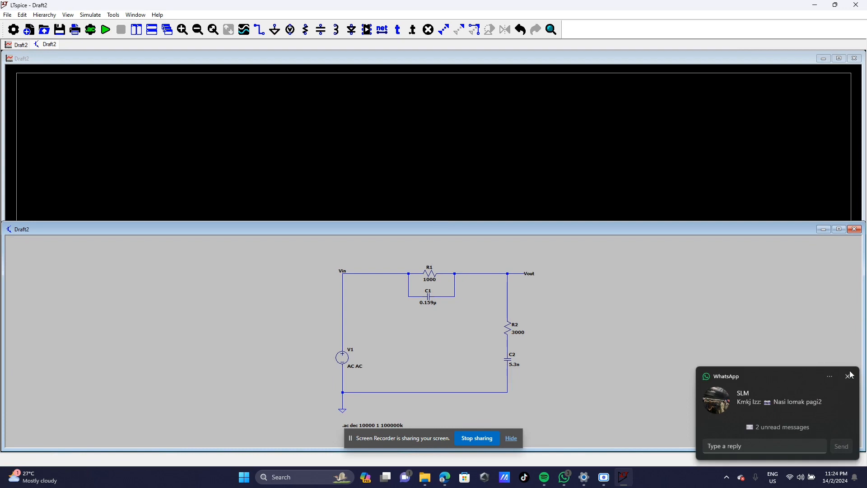
{"action": "left_click", "coordinate": [847, 378]}
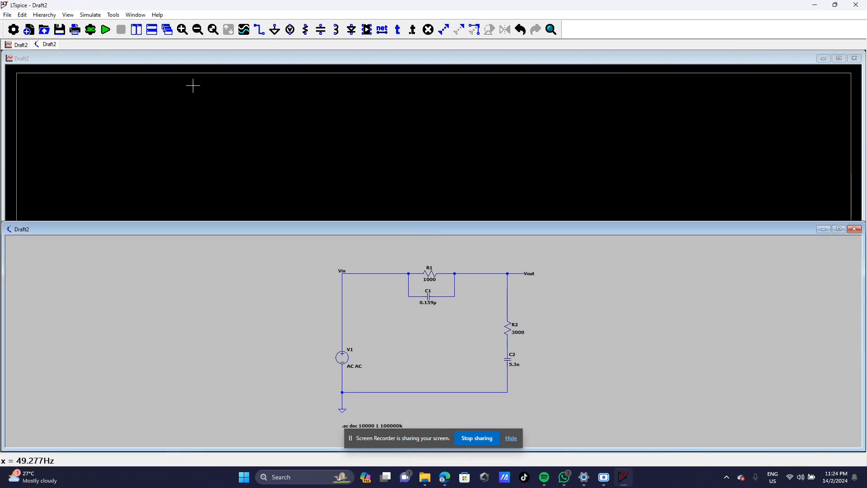
Step: Plot V(vin) and V(vout) full-size, then return to Question 2's Figure 3 in the PDF
{"action": "left_click", "coordinate": [344, 271]}
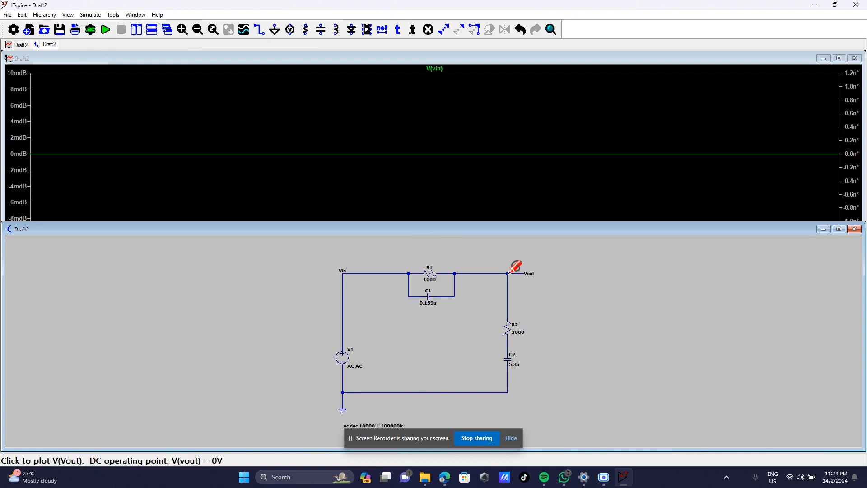
{"action": "left_click", "coordinate": [524, 273]}
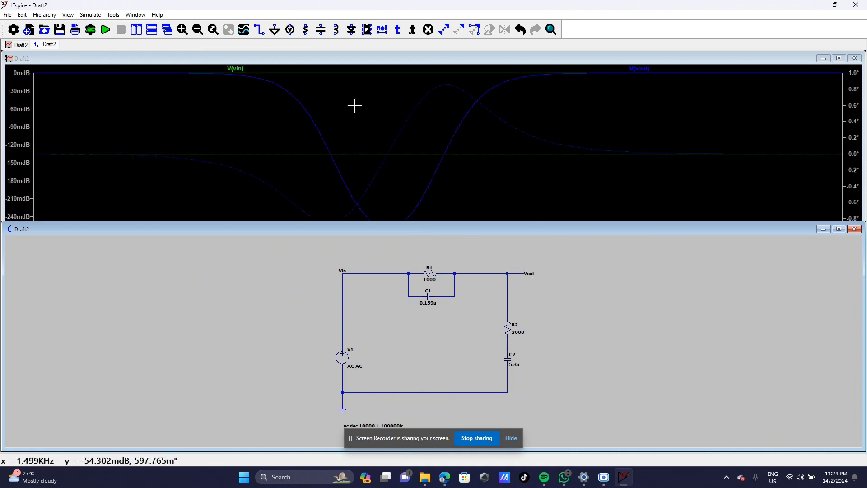
{"action": "left_click", "coordinate": [839, 59]}
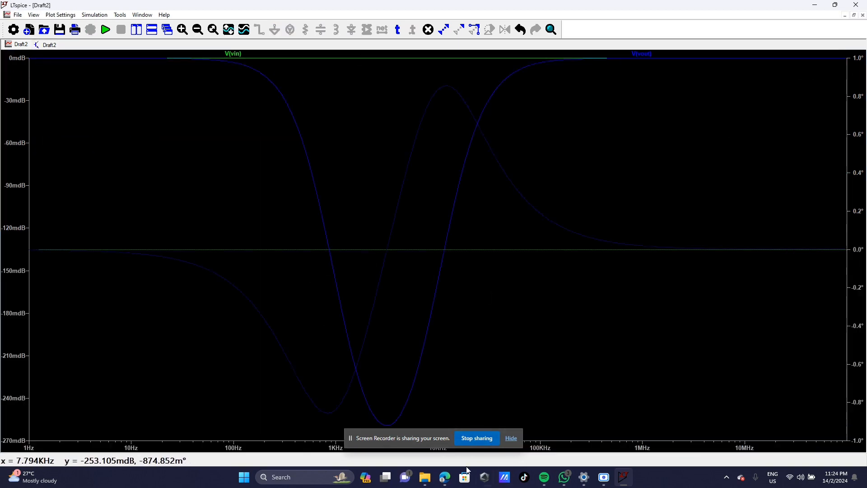
{"action": "left_click", "coordinate": [431, 437]}
Step: Recheck the LTspice frequency plot, then open the scanned band-stop working (C1 0.159 µF, C2 5.3 nF)
{"action": "scroll", "coordinate": [441, 296], "scroll_direction": "up", "scroll_amount": 1}
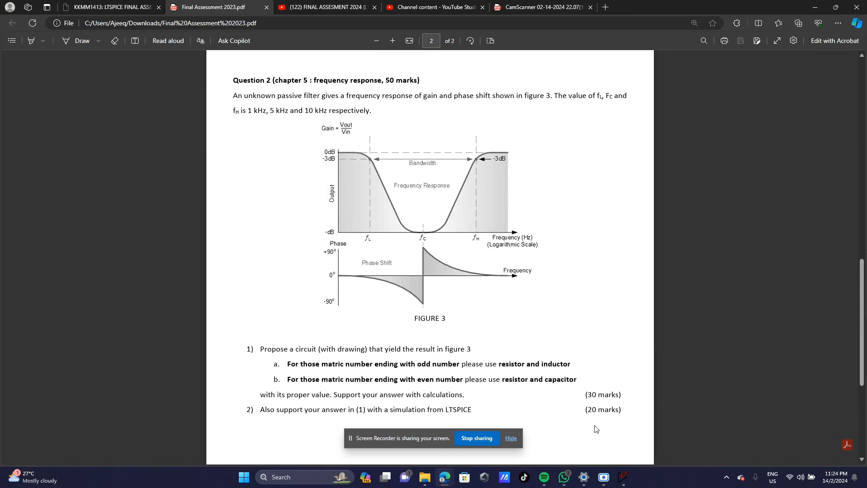
{"action": "left_click", "coordinate": [623, 476]}
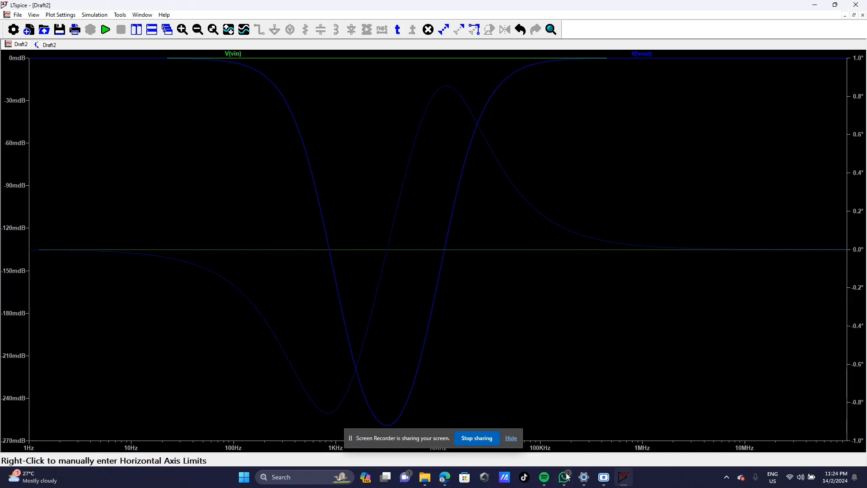
{"action": "mouse_move", "coordinate": [445, 479]}
{"action": "left_click", "coordinate": [418, 434]}
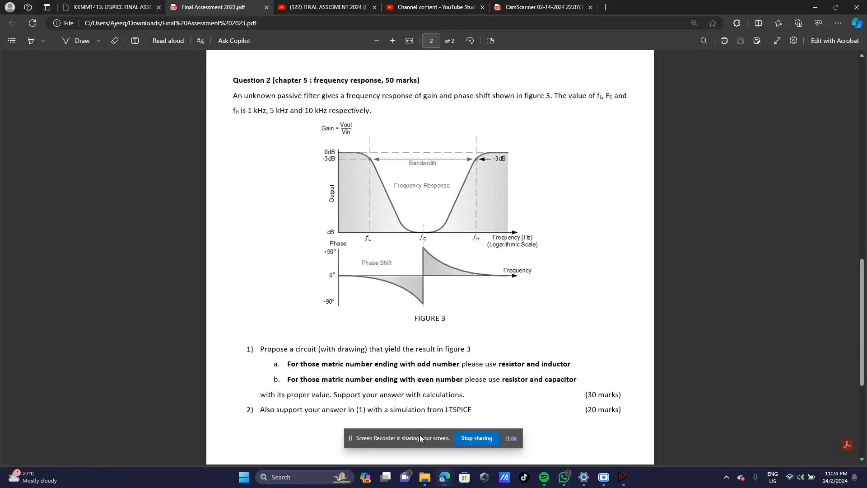
{"action": "left_click", "coordinate": [519, 7]}
{"action": "scroll", "coordinate": [571, 286], "scroll_direction": "down", "scroll_amount": 2}
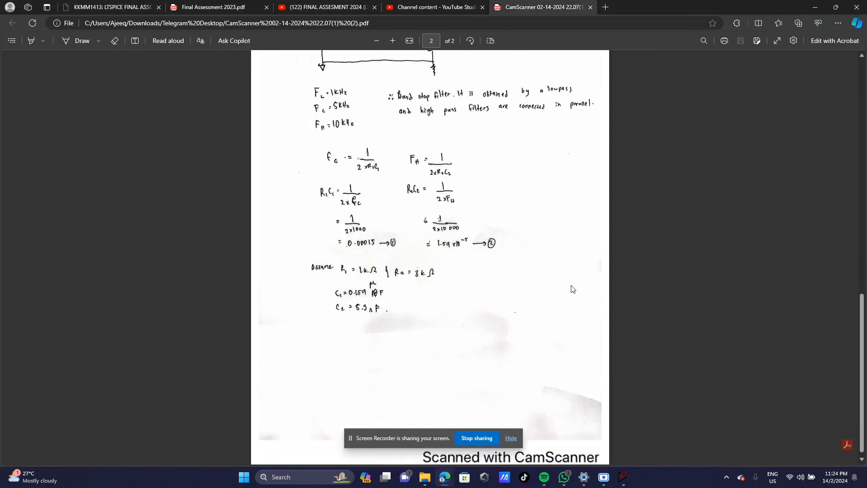
{"action": "scroll", "coordinate": [572, 288], "scroll_direction": "up", "scroll_amount": 3}
{"action": "scroll", "coordinate": [573, 289], "scroll_direction": "down", "scroll_amount": 1}
{"action": "scroll", "coordinate": [573, 289], "scroll_direction": "up", "scroll_amount": 1}
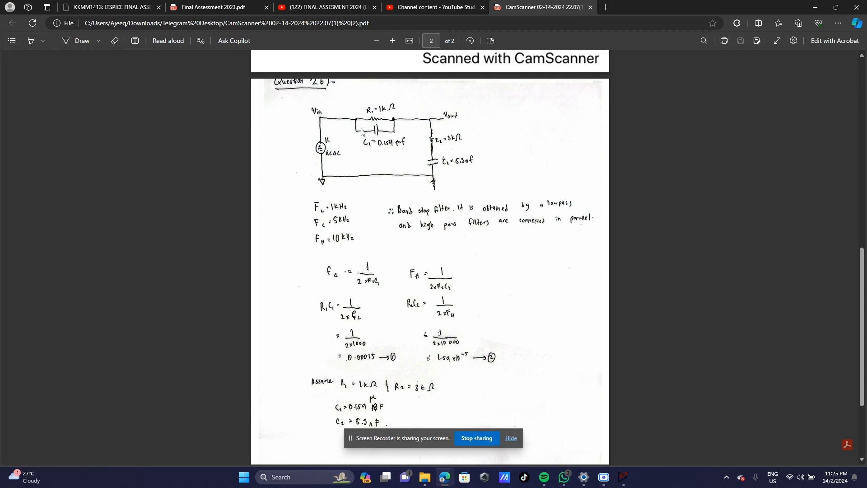
{"action": "scroll", "coordinate": [386, 195], "scroll_direction": "down", "scroll_amount": 3}
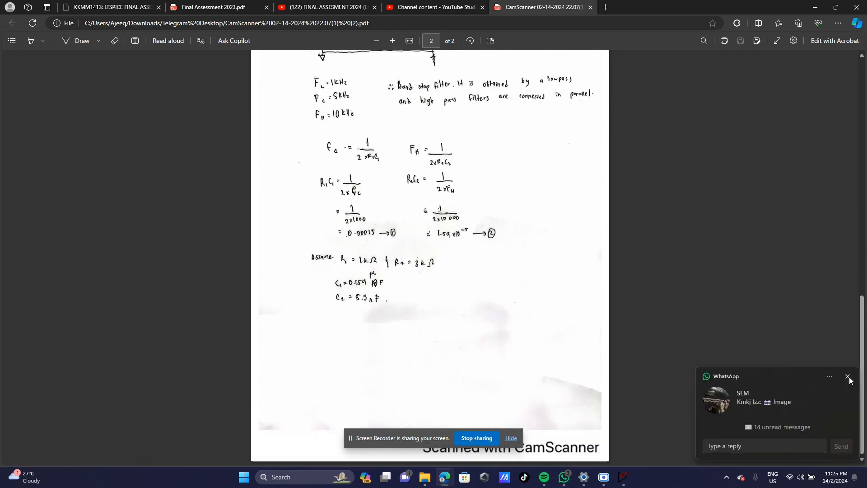
{"action": "left_click", "coordinate": [847, 377]}
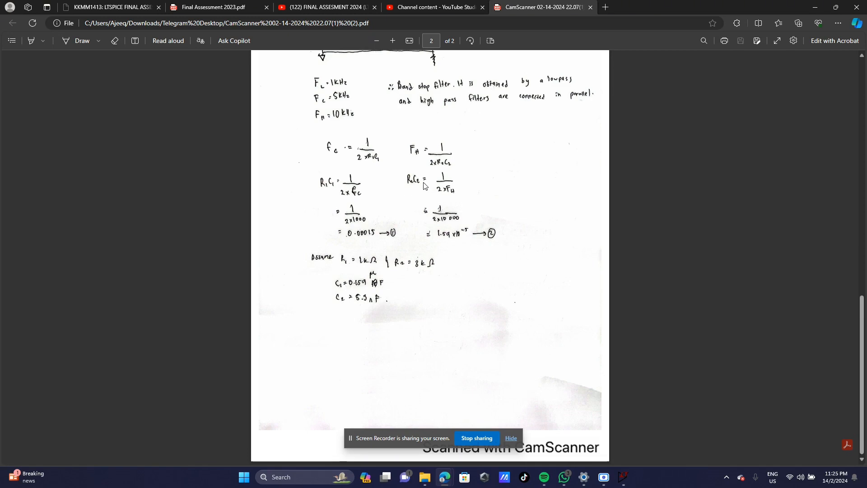
{"action": "scroll", "coordinate": [415, 247], "scroll_direction": "up", "scroll_amount": 2}
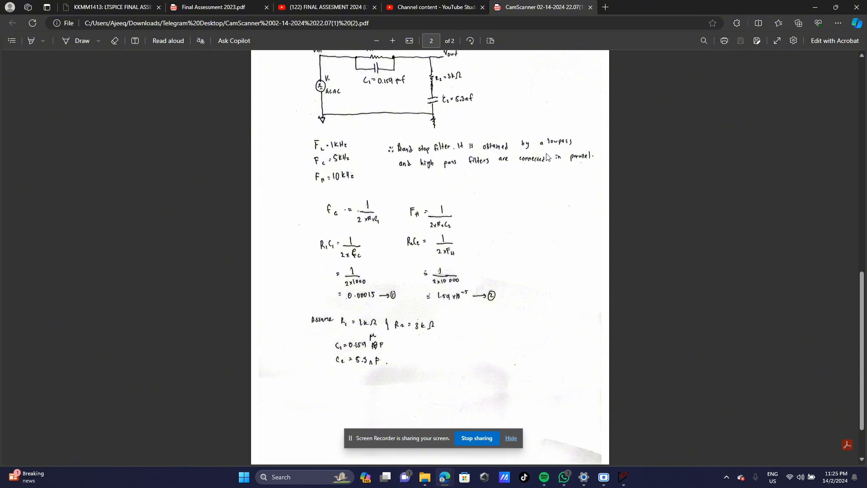
{"action": "scroll", "coordinate": [531, 175], "scroll_direction": "up", "scroll_amount": 2}
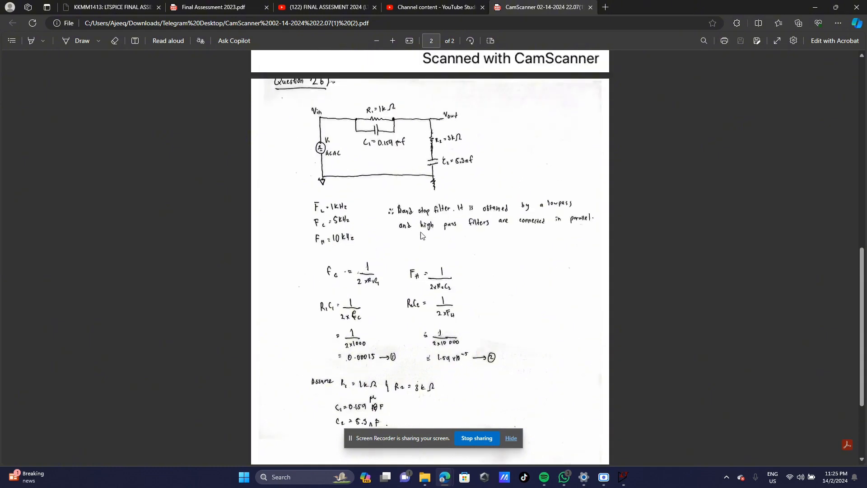
{"action": "scroll", "coordinate": [426, 237], "scroll_direction": "down", "scroll_amount": 2}
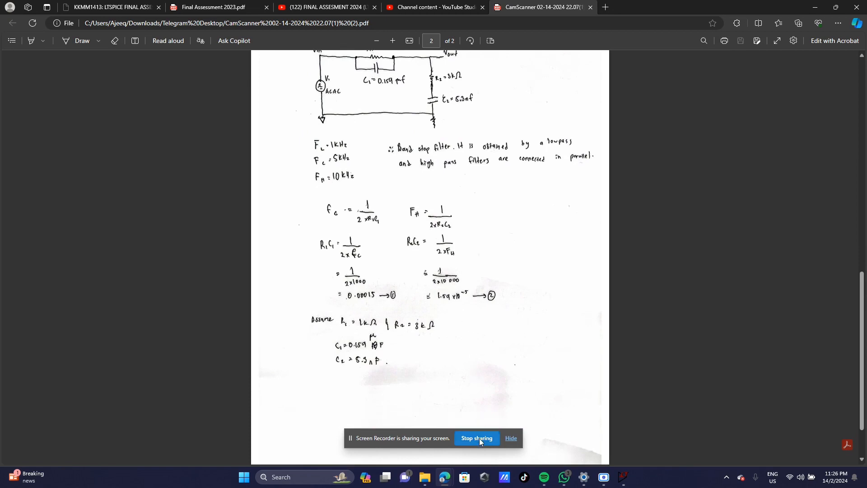